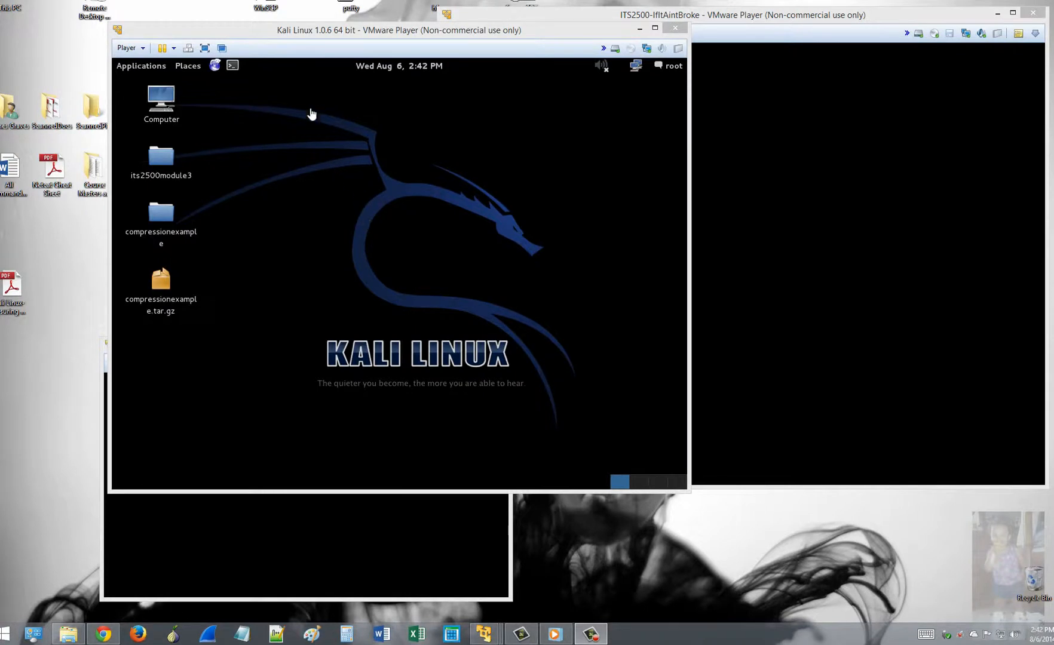
Step: Set the Kali VM's network adapter to Bridged, replicating the physical network connection state
left_click(292, 36)
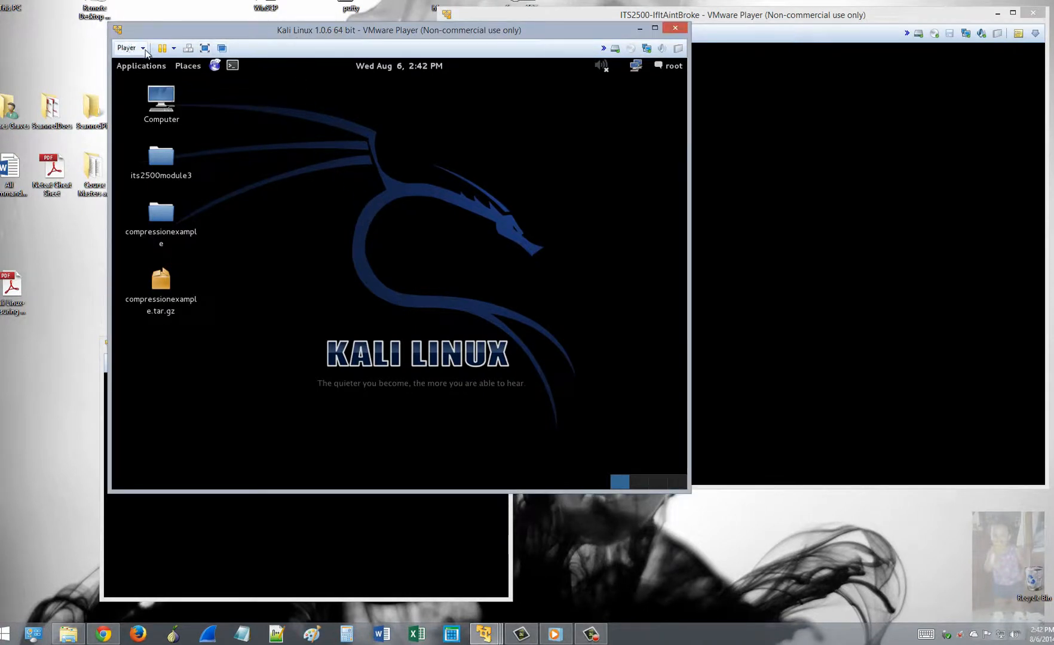
left_click(126, 48)
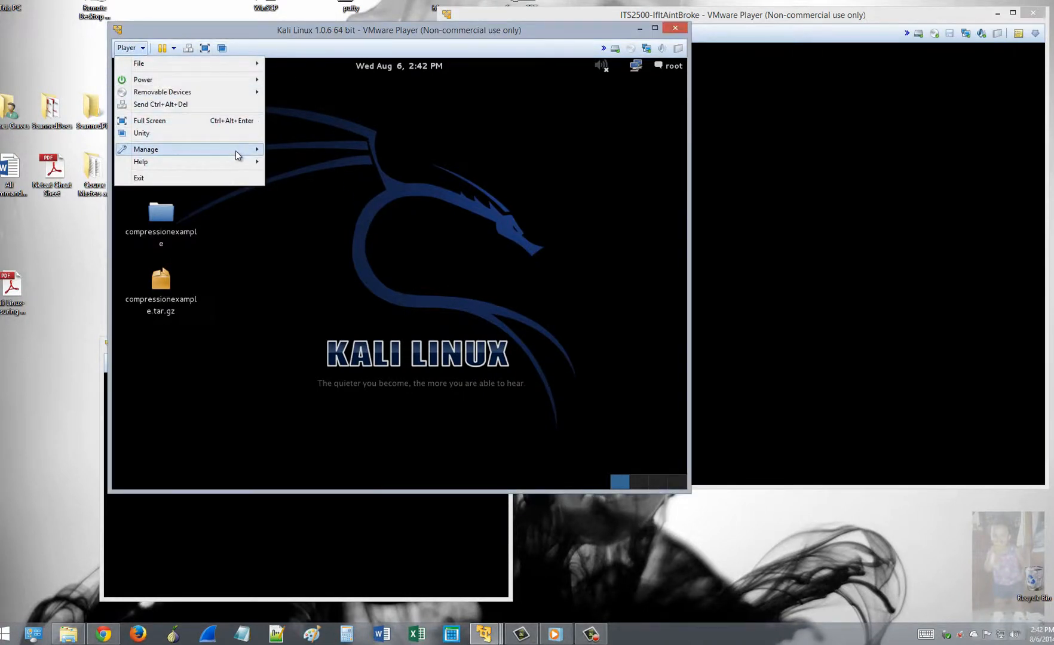
mouse_move(237, 152)
left_click(335, 180)
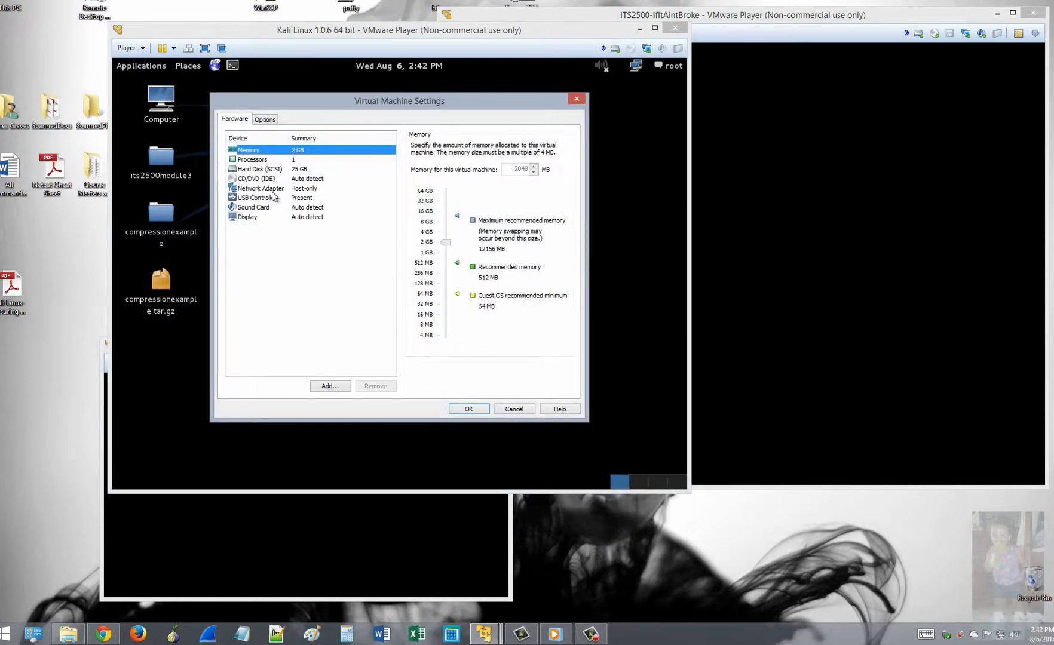
left_click(273, 189)
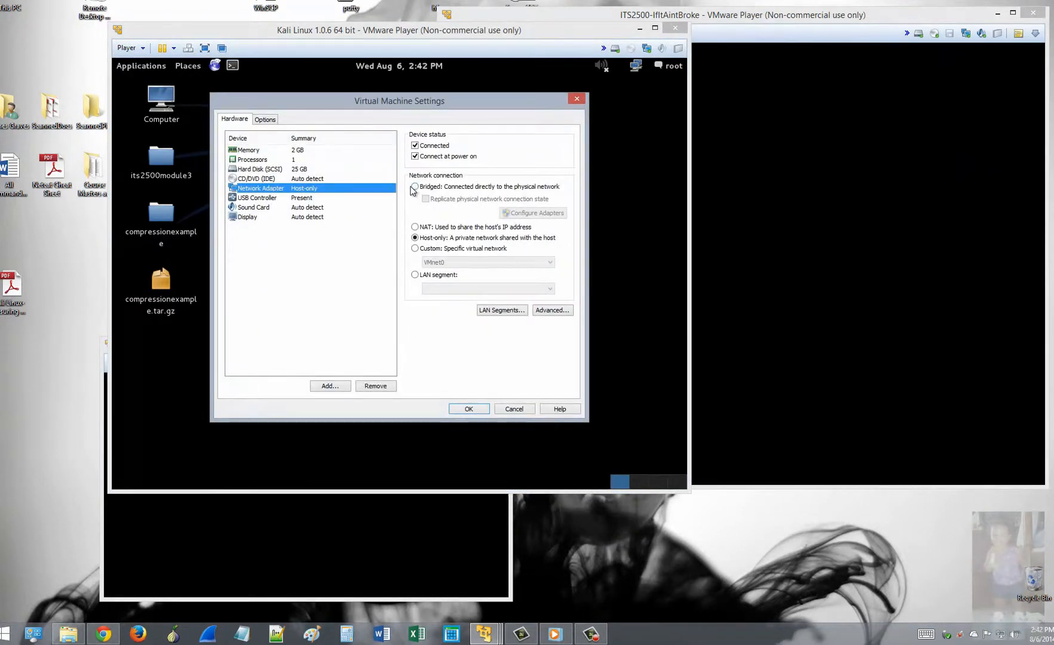
left_click(414, 187)
left_click(426, 200)
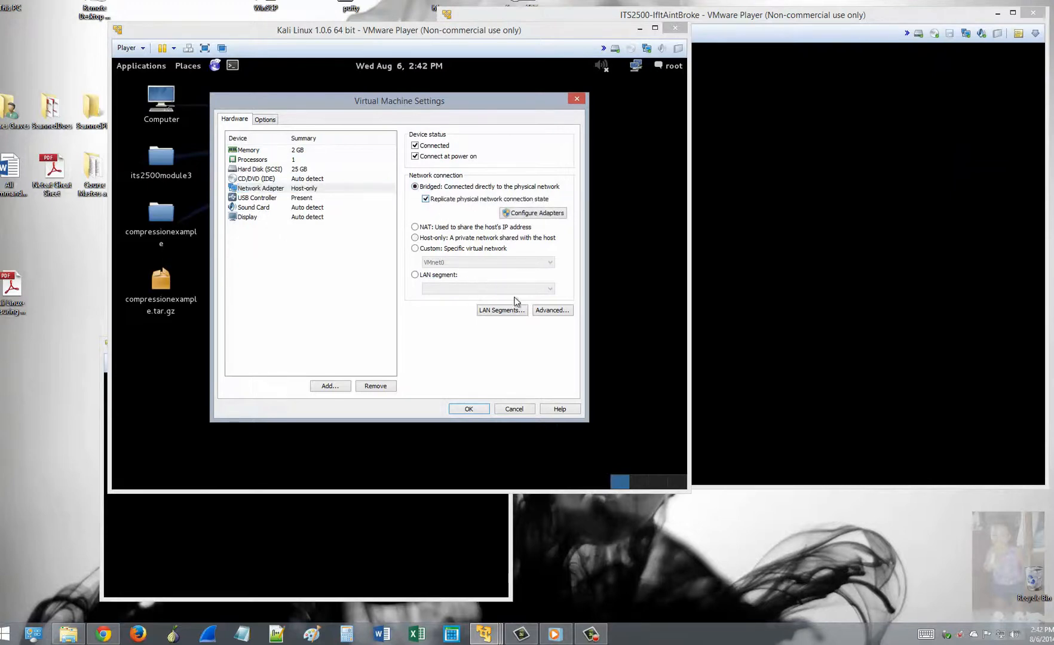
left_click(469, 411)
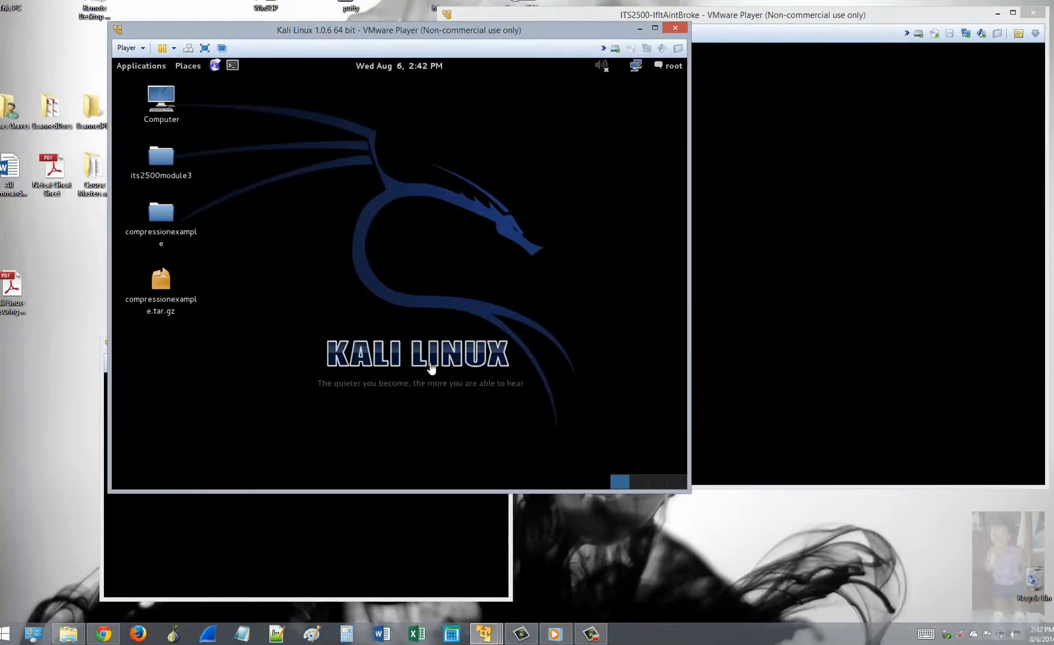
Step: Restart networking in a Kali terminal with 'service networking restart'
left_click(233, 66)
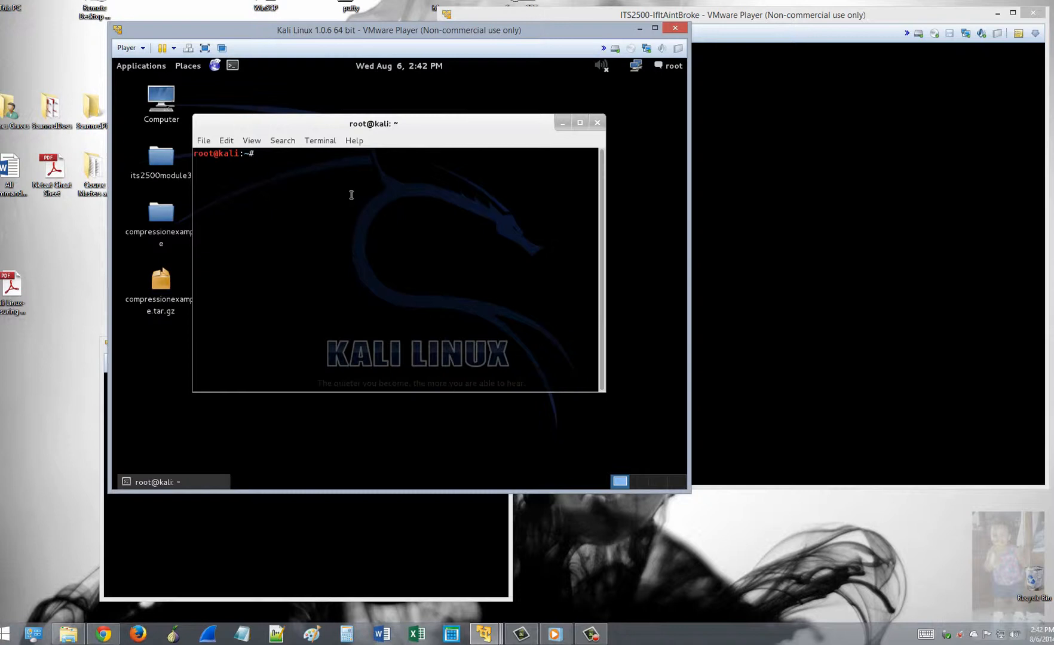
type("service ")
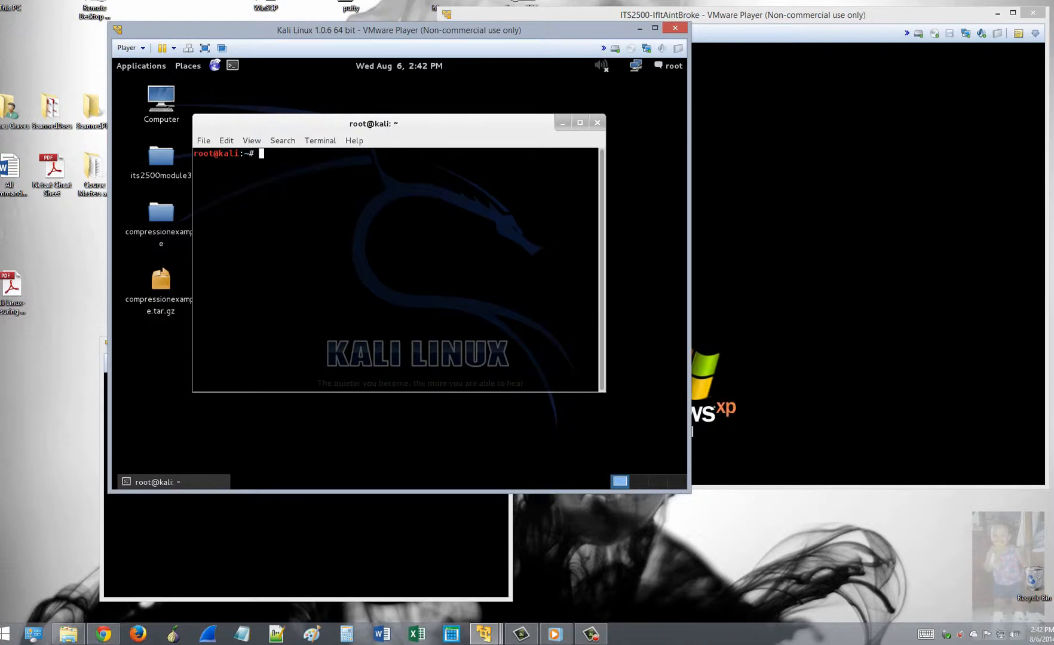
type("networking restart")
key("Return")
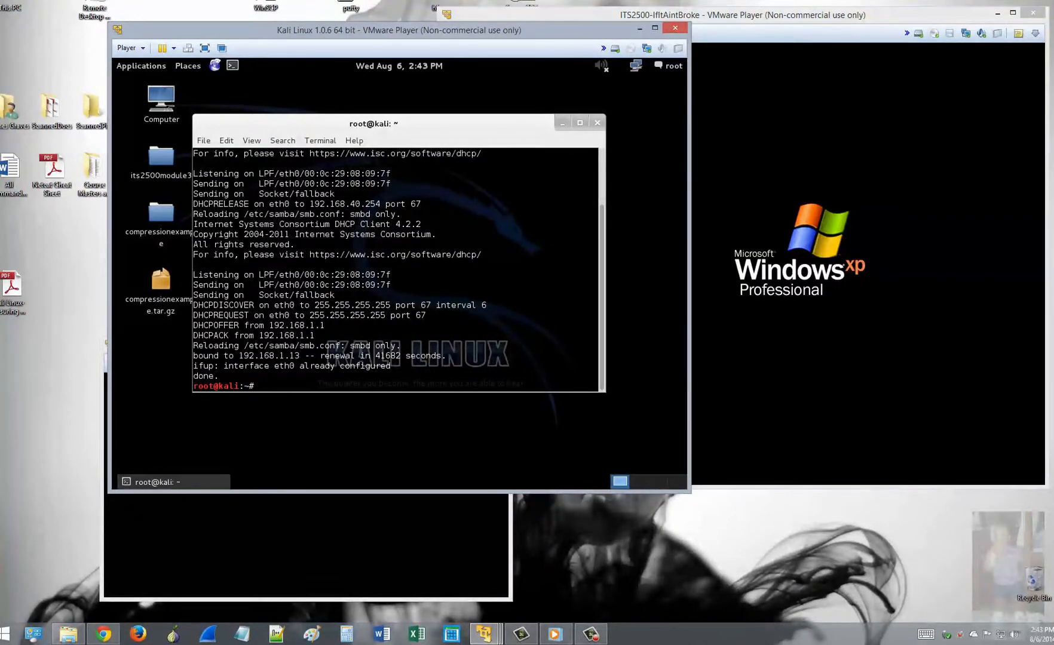
Step: Ping 8.8.8.8 to confirm internet access, then stop it and check the replies
type("ping 8.8.8.8")
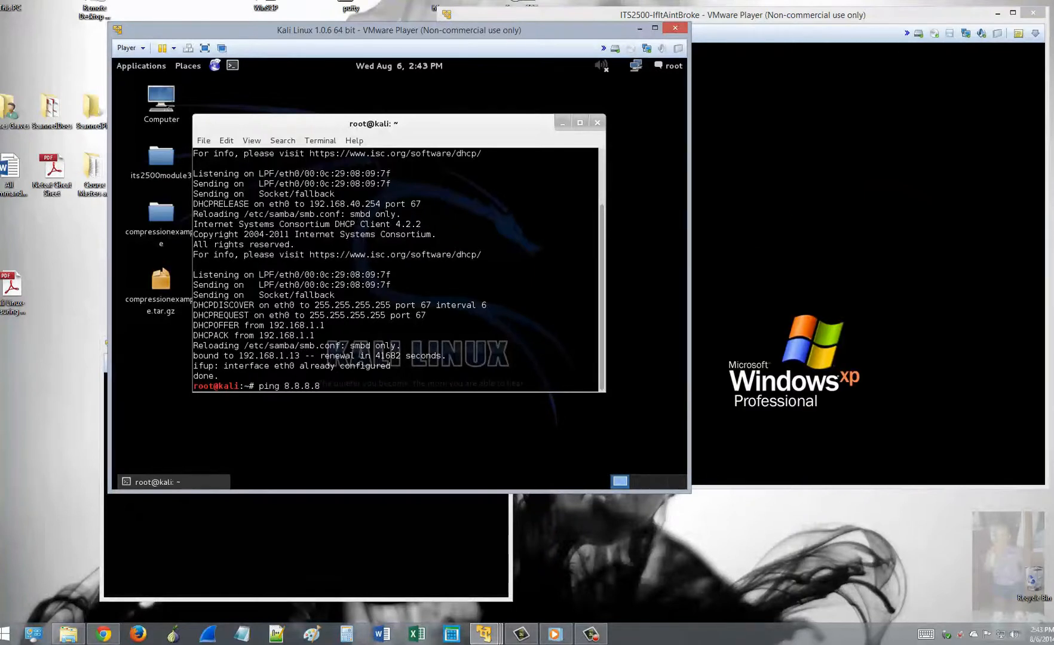
key("Return")
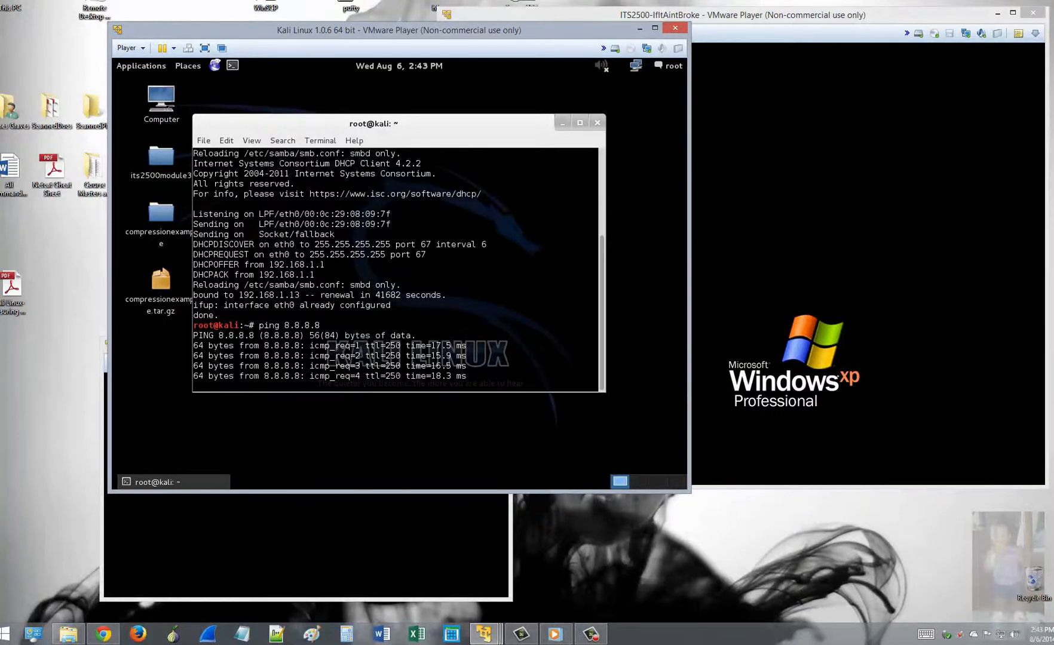
key("ctrl+c")
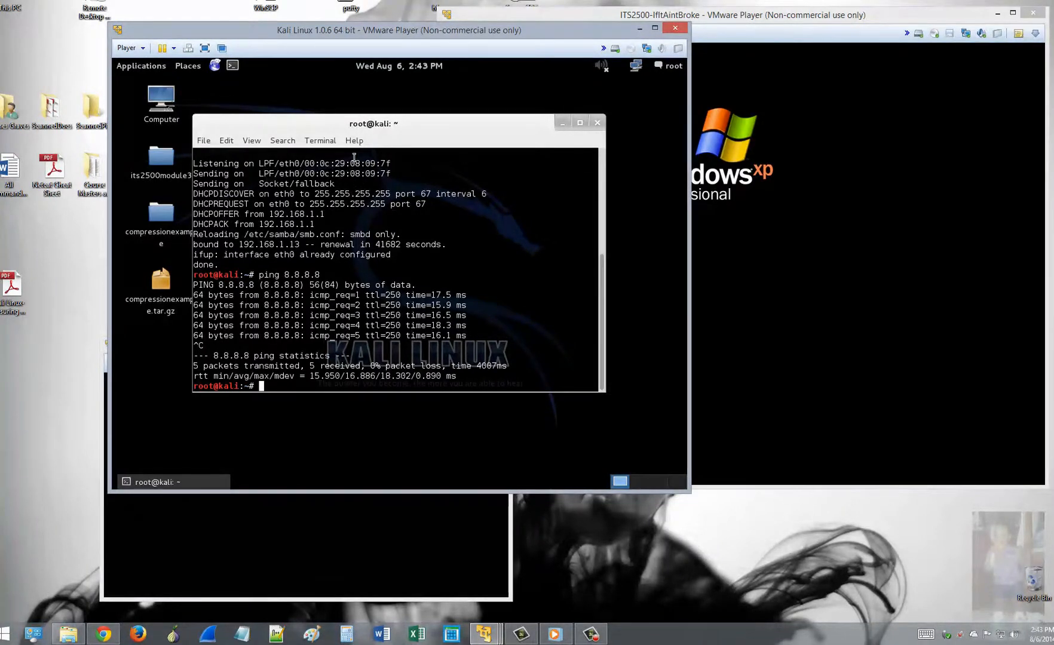
left_click_drag(198, 295, 489, 297)
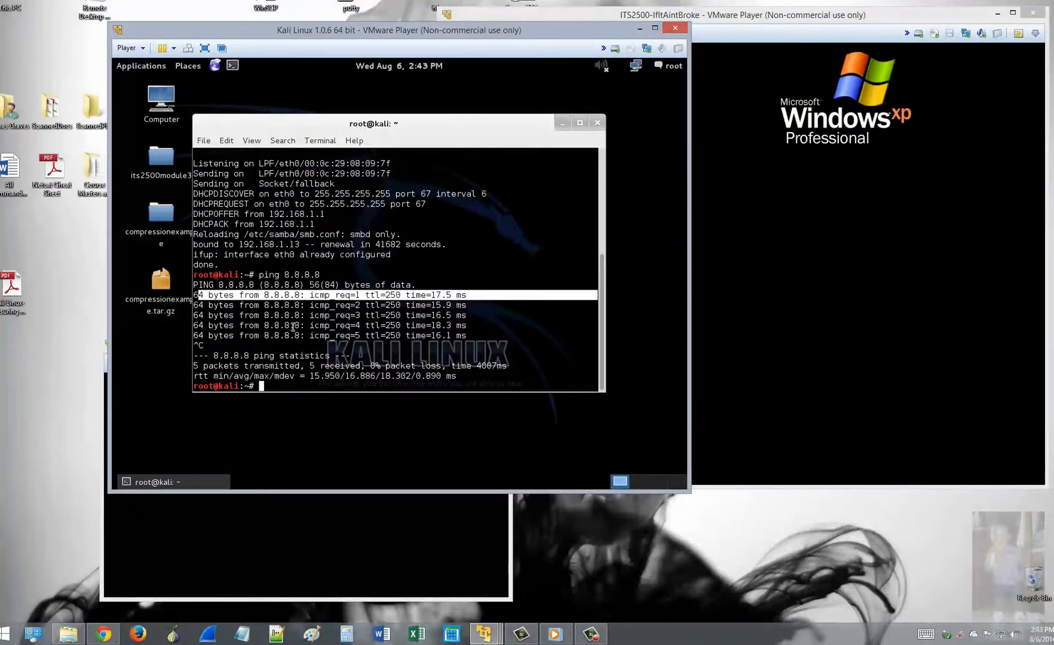
left_click_drag(264, 295, 299, 295)
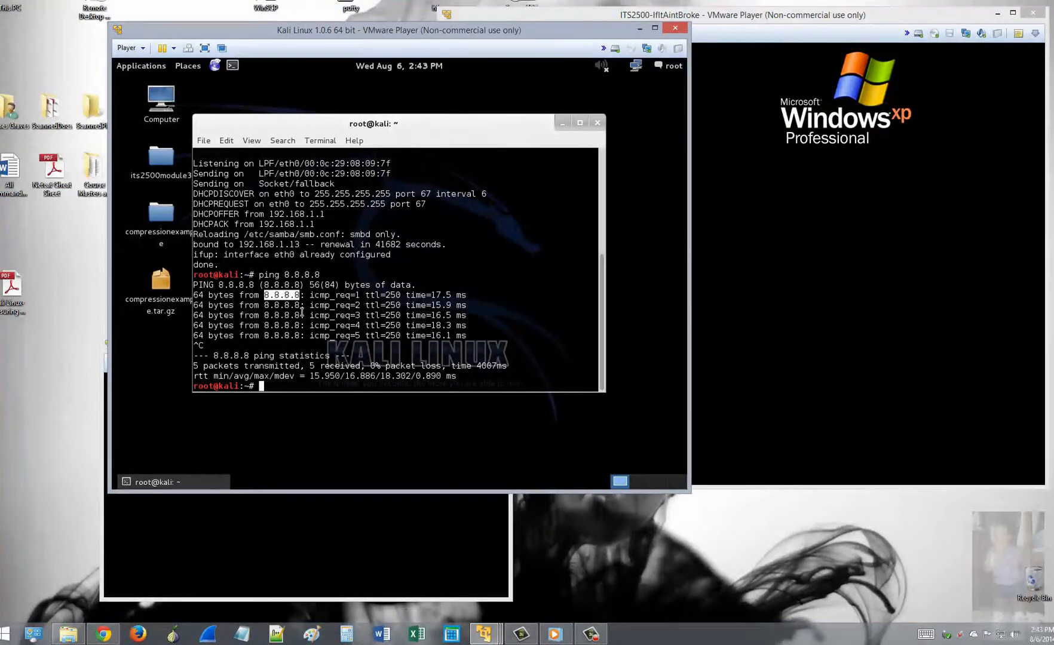
left_click(294, 387)
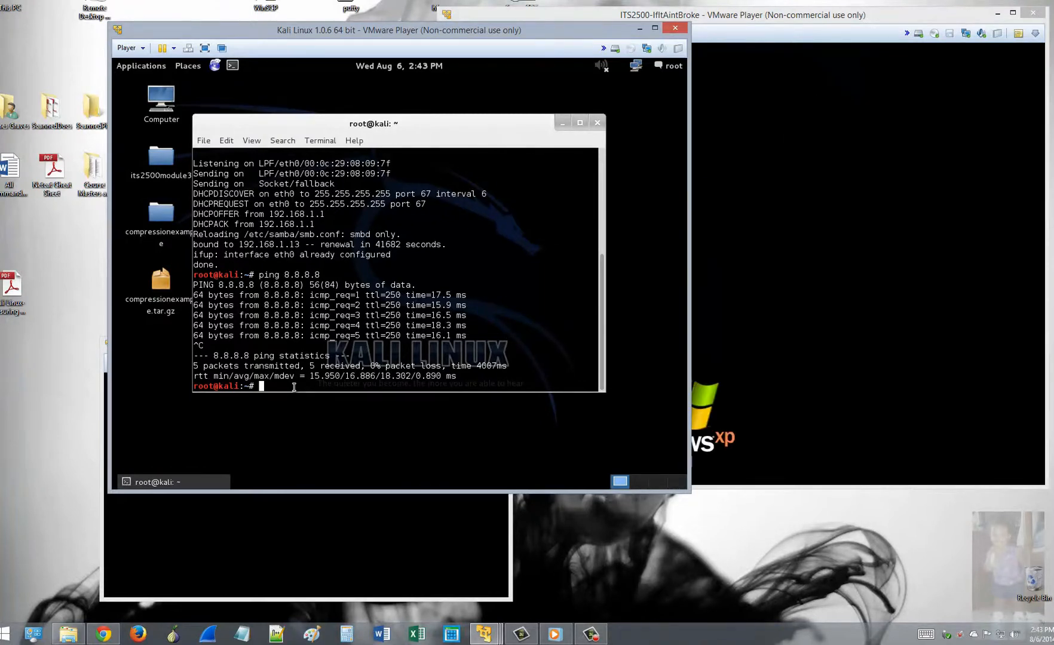
left_click(215, 66)
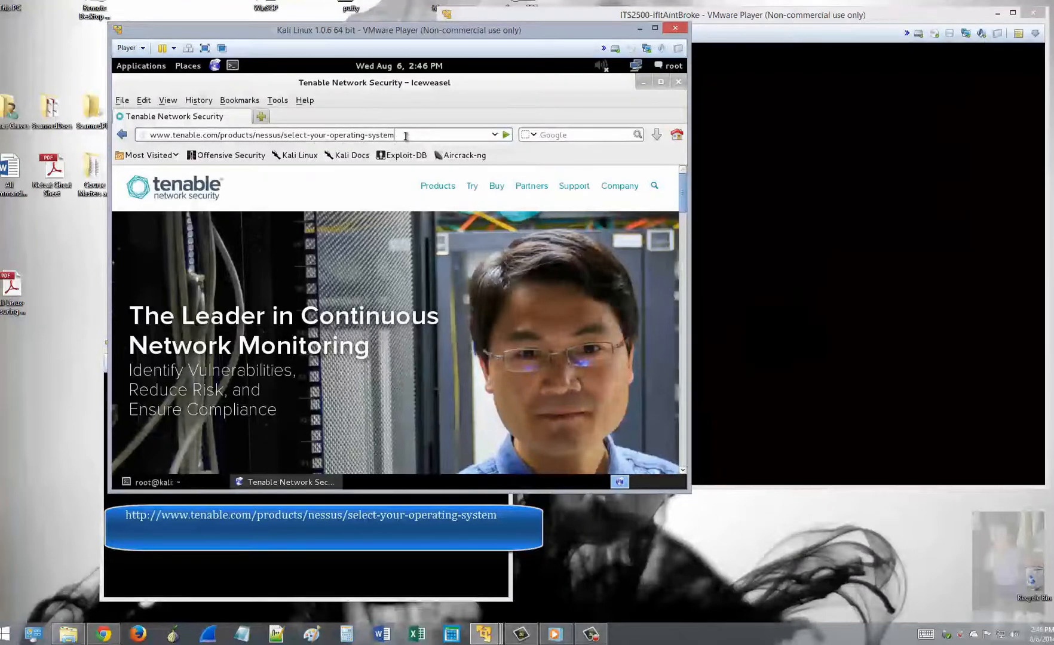
Step: Choose the Nessus Home download and expand the Linux section listing Nessus 5.2.6 packages
key("Return")
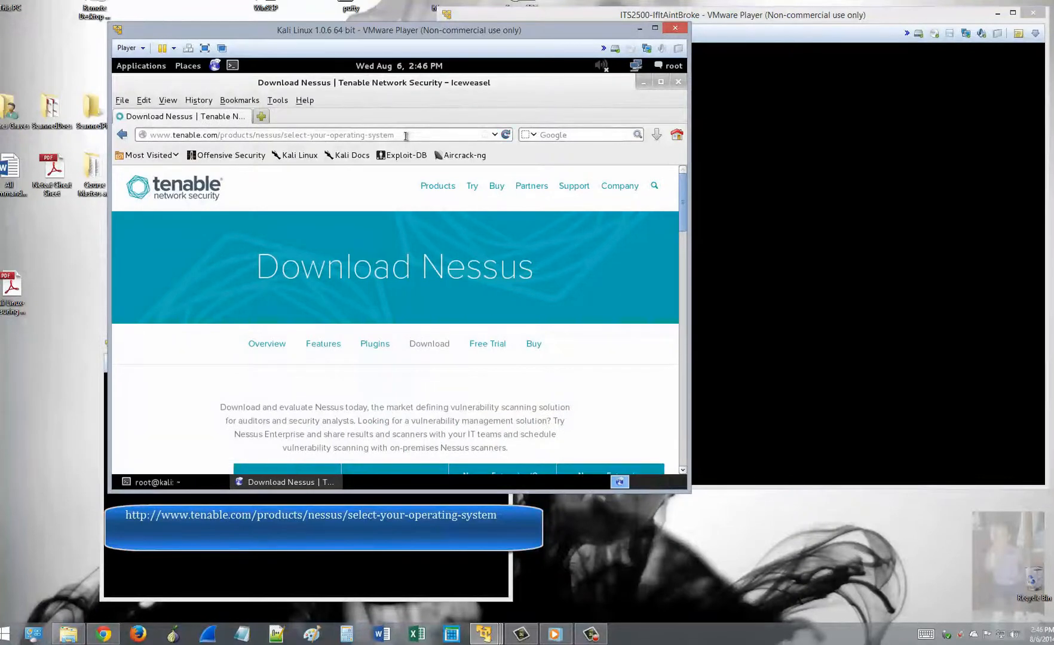
scroll(461, 270, "down", 1)
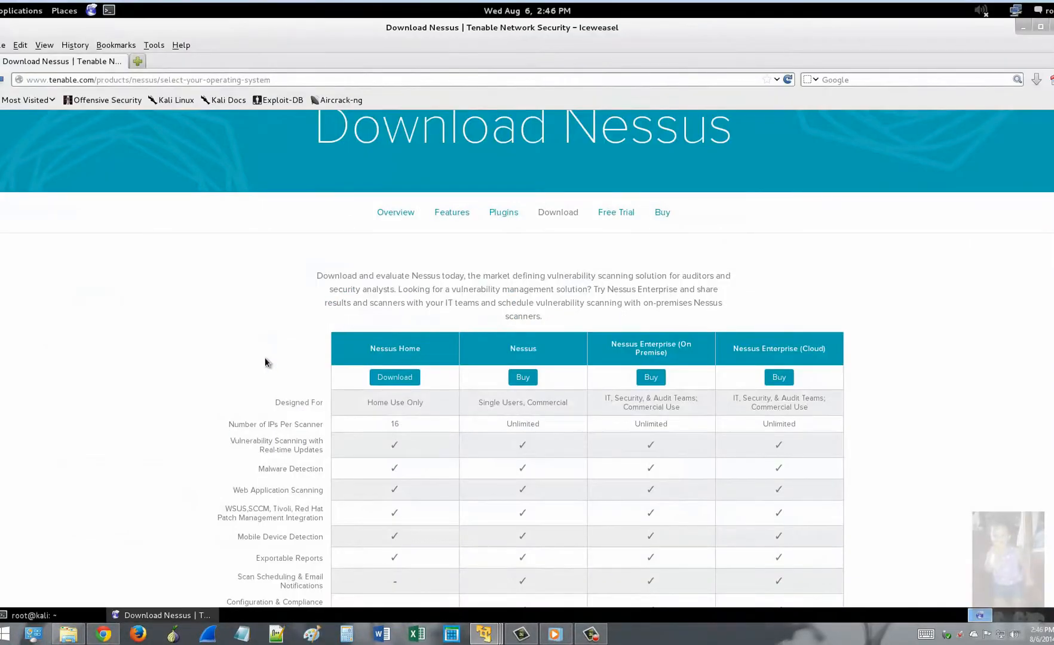
scroll(265, 362, "down", 3)
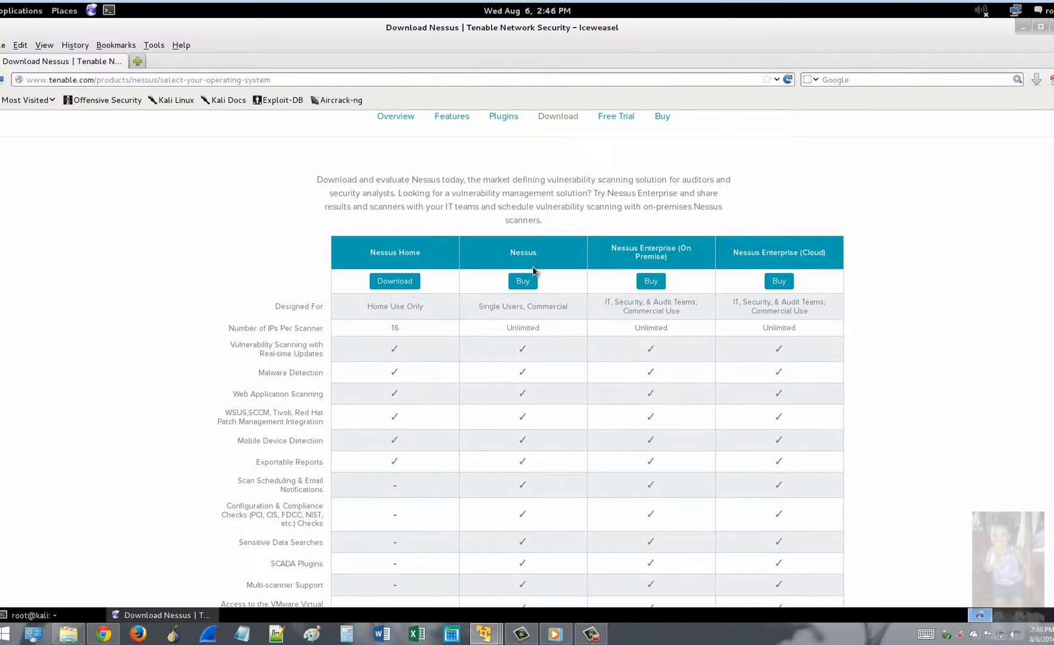
left_click(400, 284)
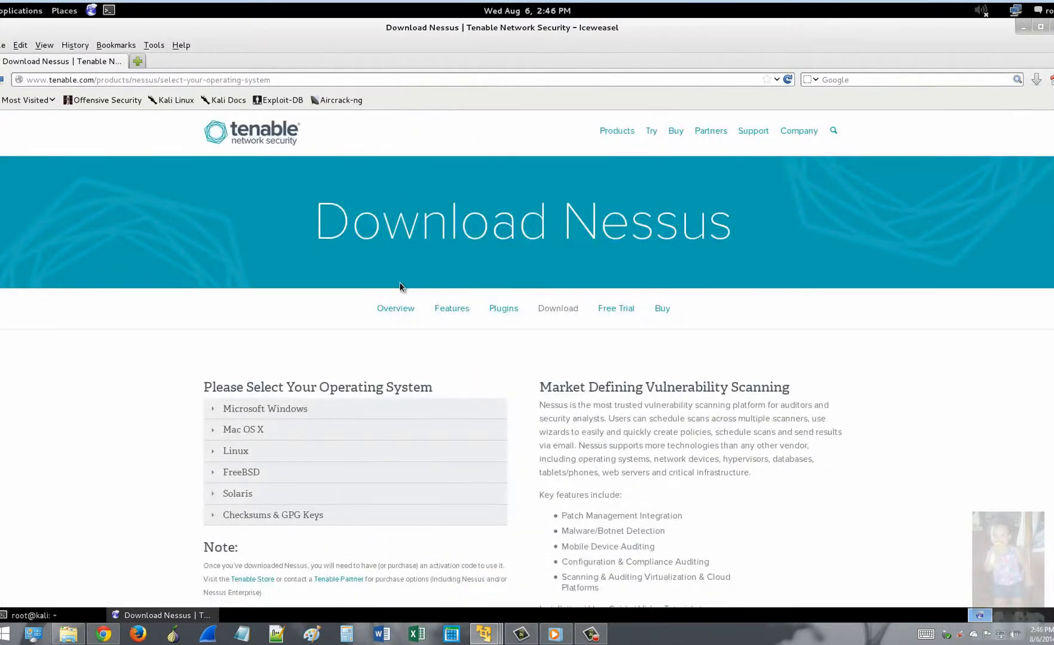
scroll(394, 370, "down", 2)
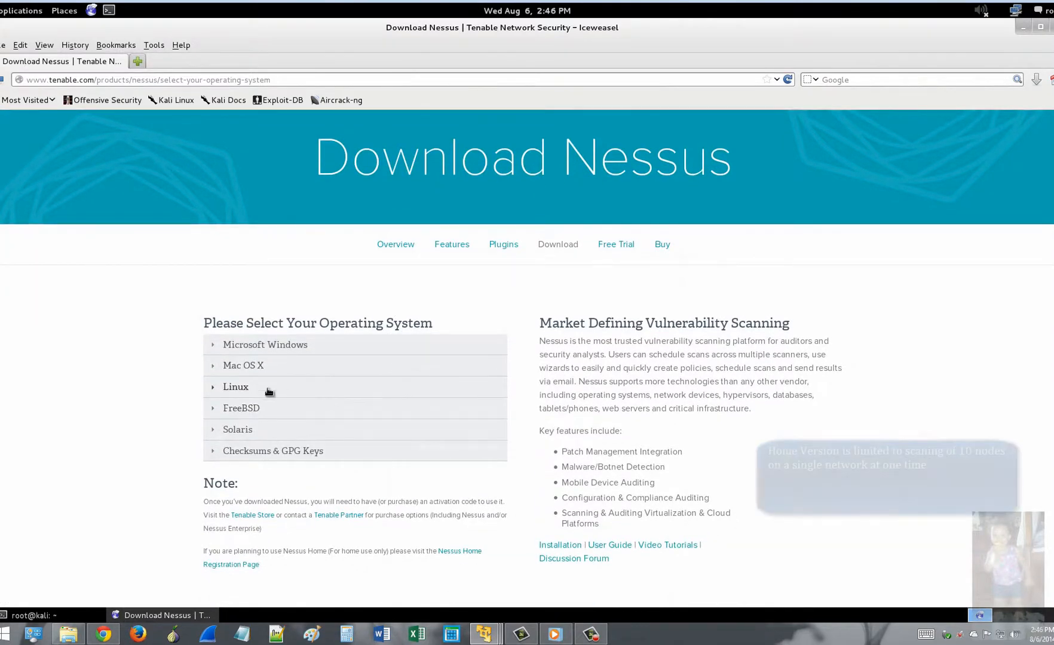
left_click(245, 389)
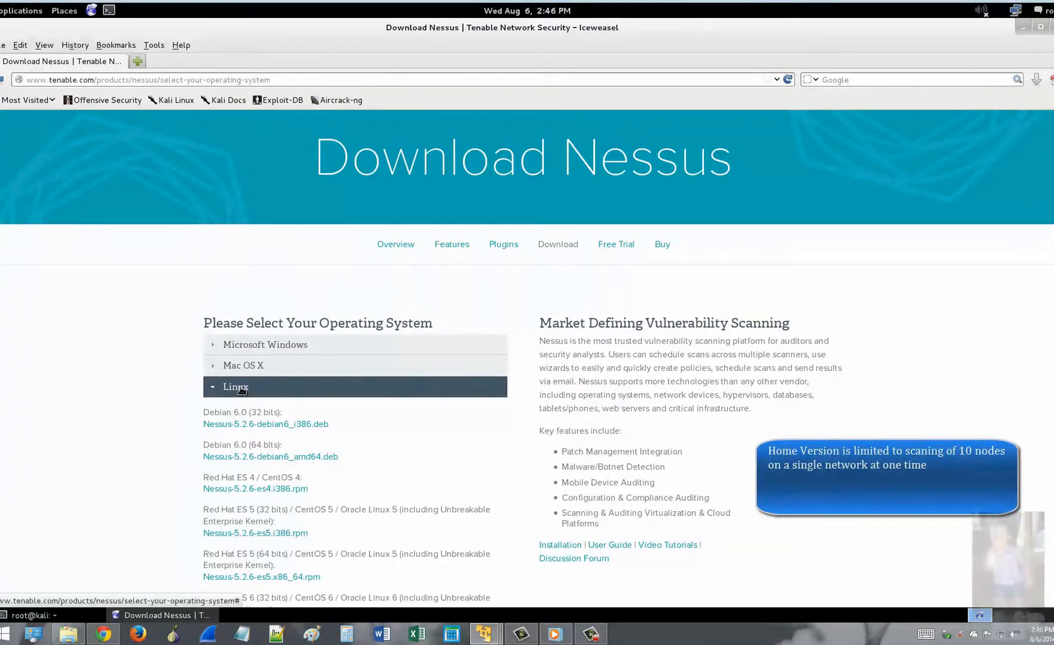
scroll(379, 371, "down", 5)
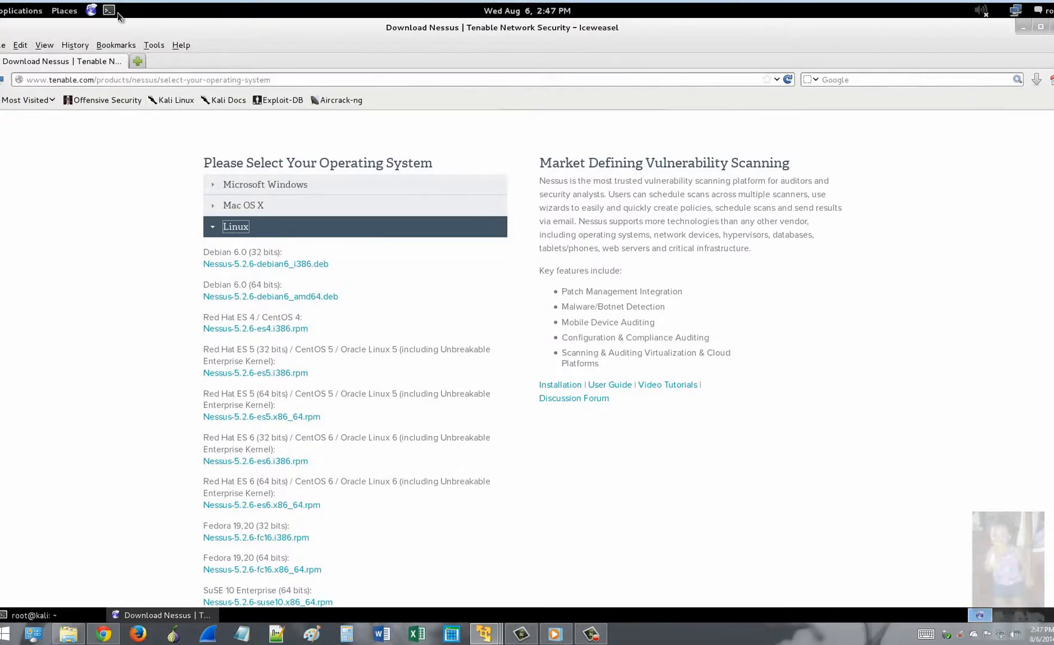
Step: Confirm with uname -m that the machine is x86_64, then return to the download page
left_click(36, 615)
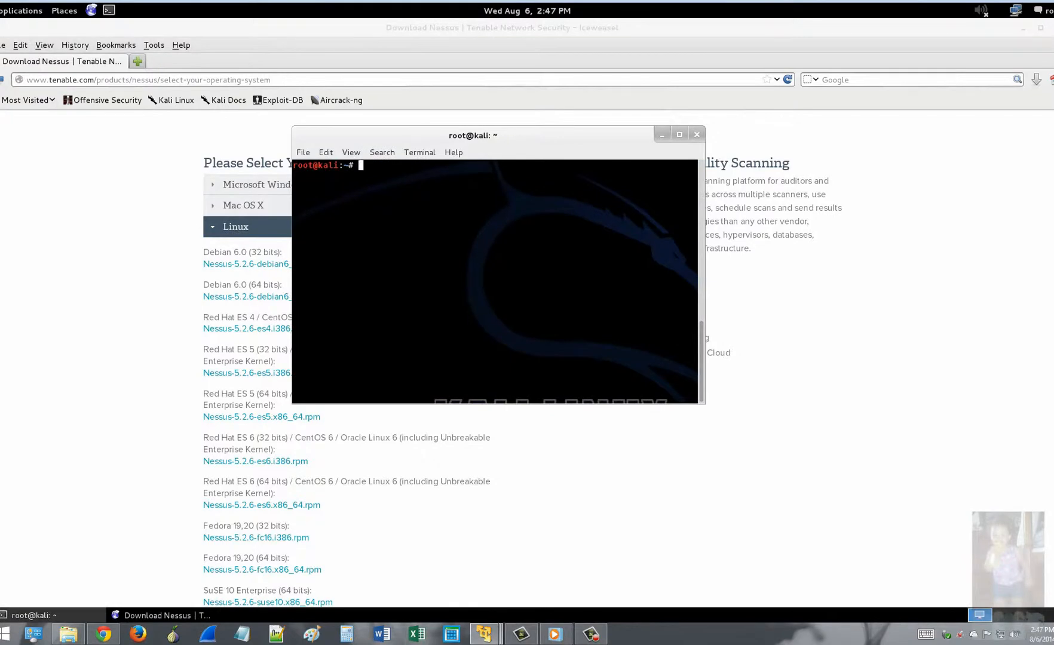
type("uname -m")
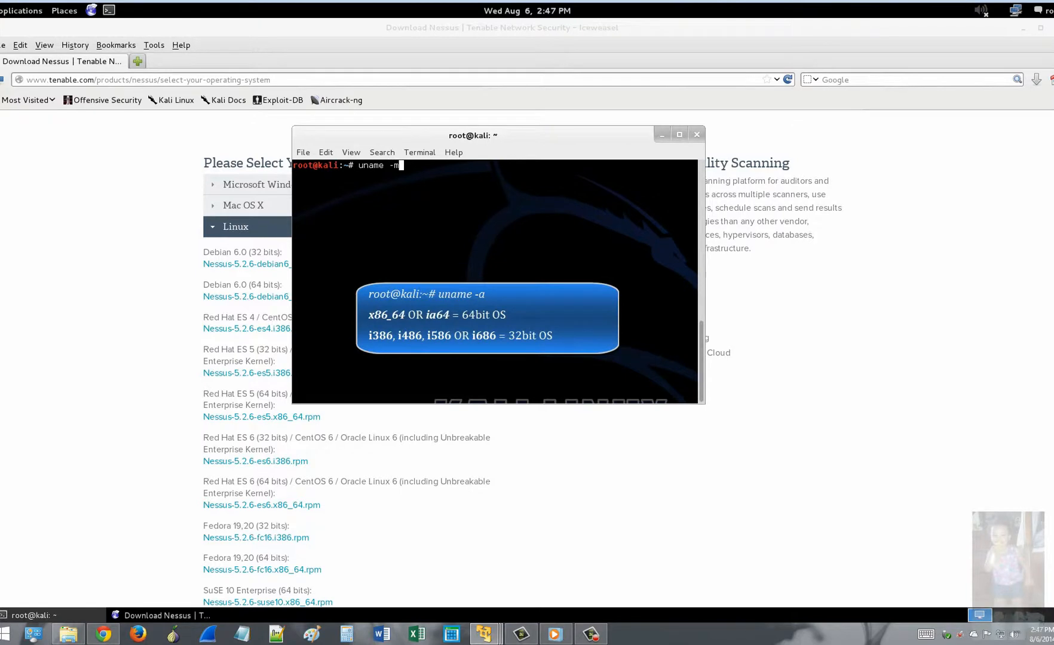
key("Return")
left_click_drag(327, 175, 298, 173)
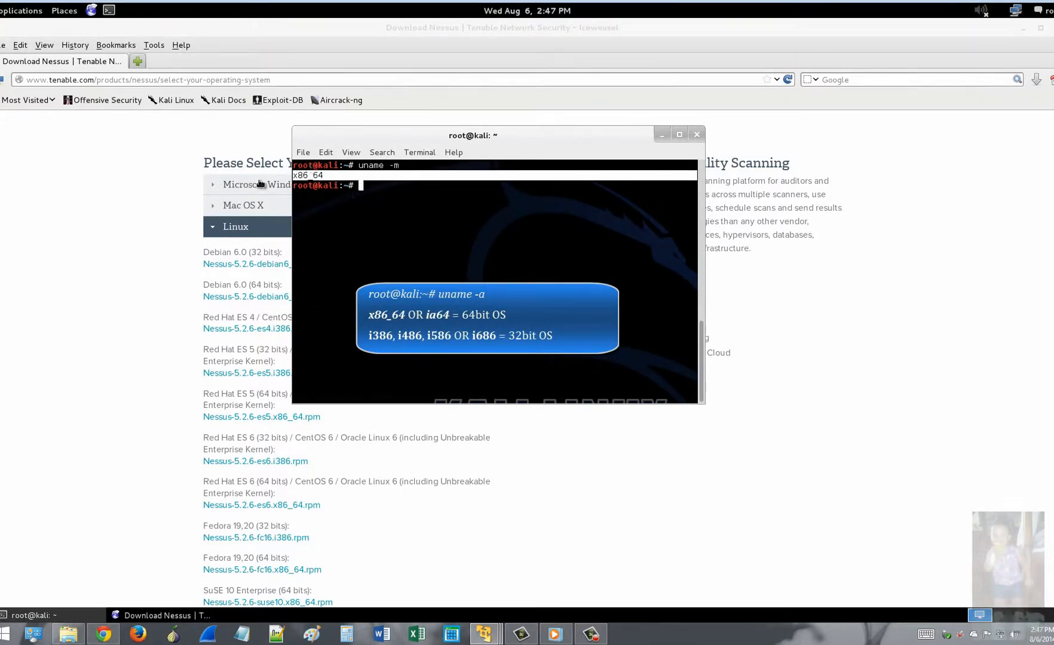
left_click(155, 314)
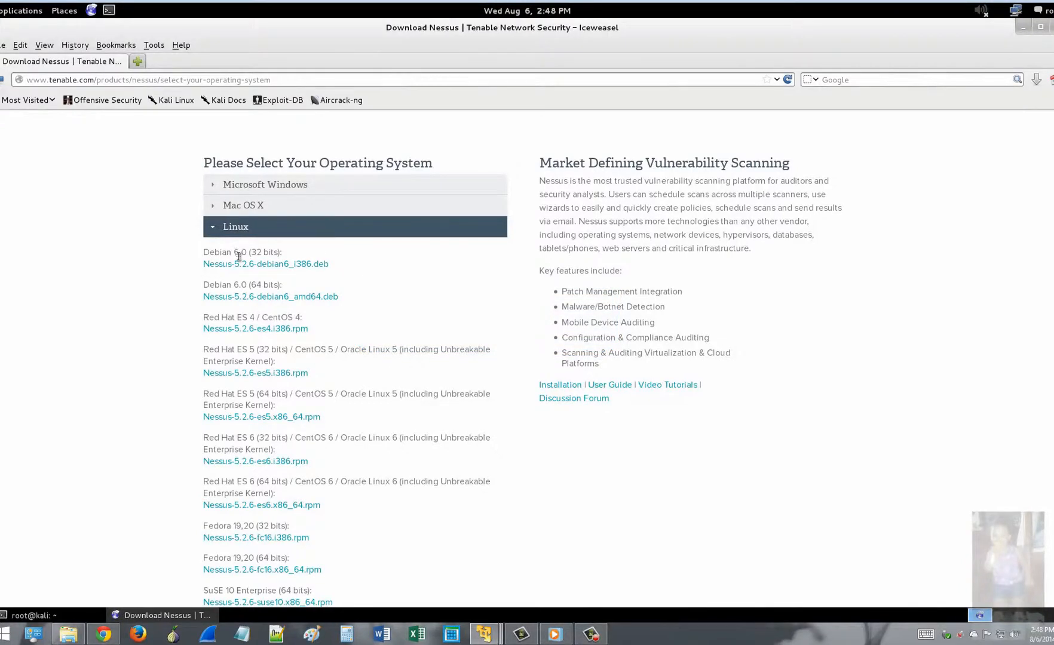
Step: Accept the agreement and save Nessus-5.2.6-debian6_amd64.deb to the Desktop folder
left_click(239, 299)
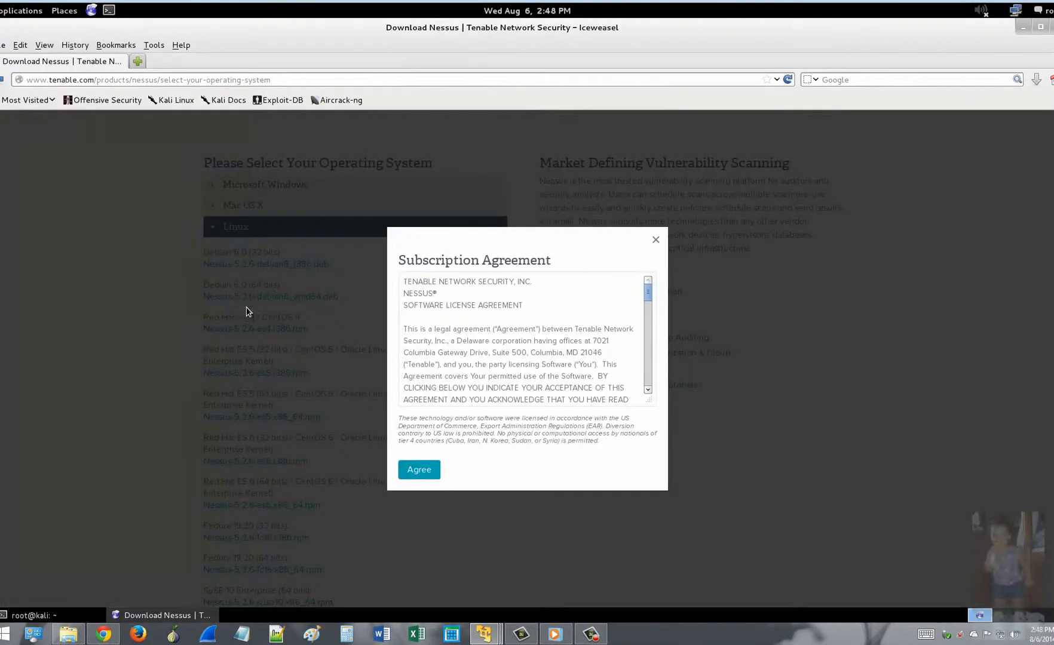
left_click(420, 476)
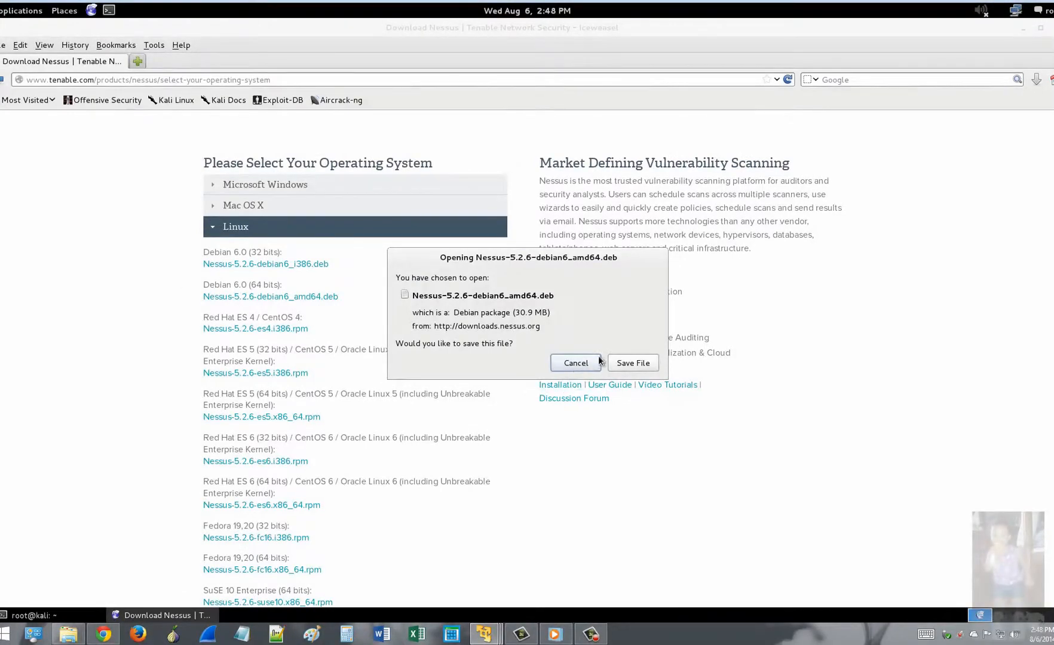
left_click(628, 361)
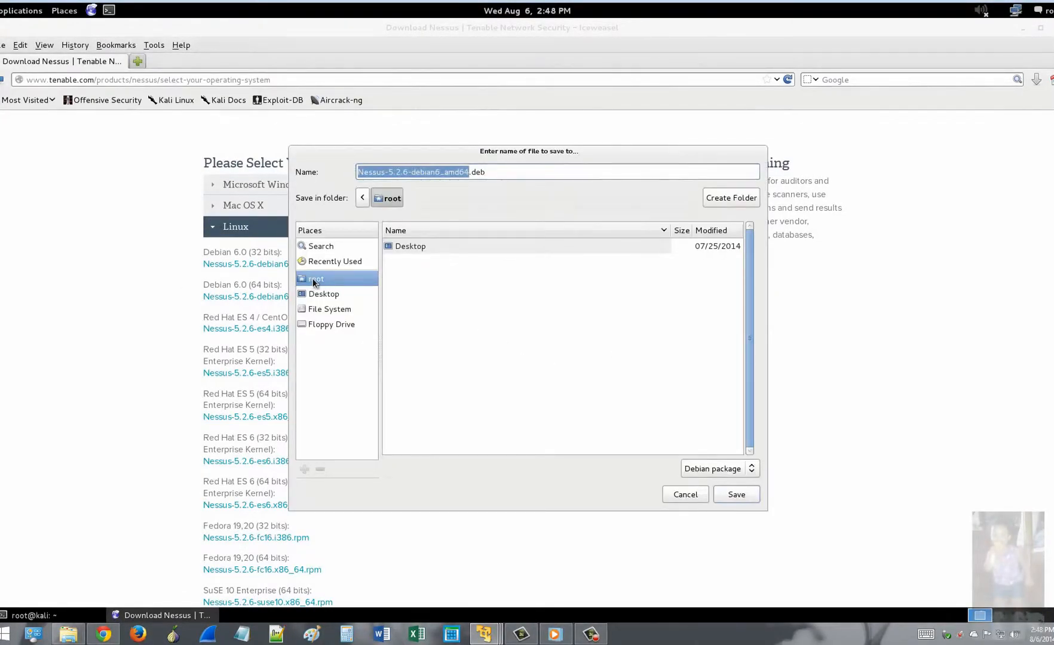
left_click(323, 293)
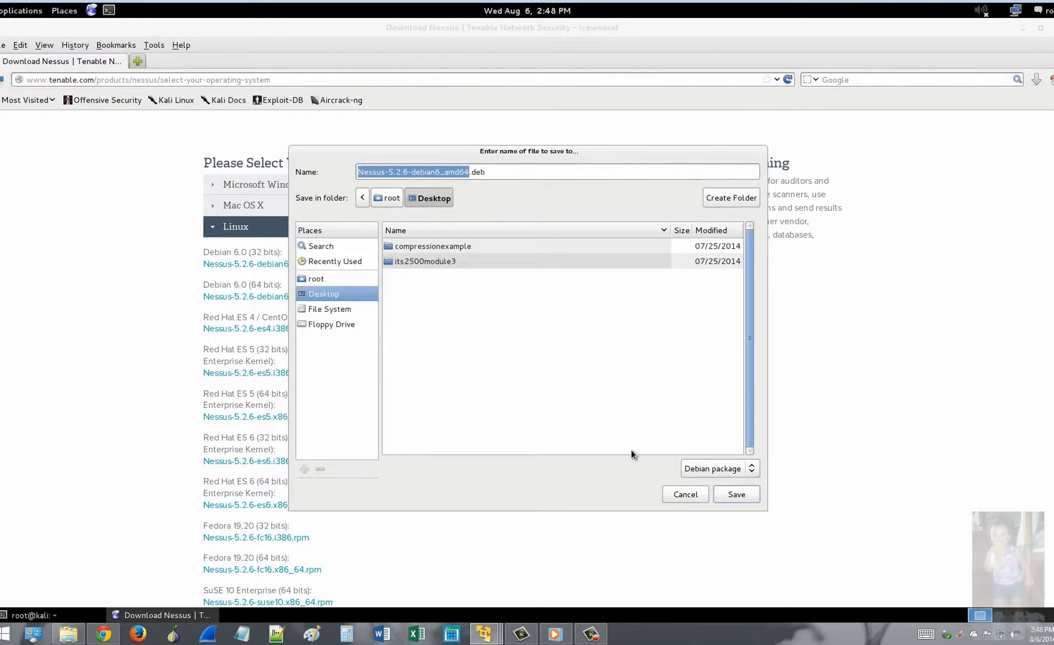
left_click(737, 495)
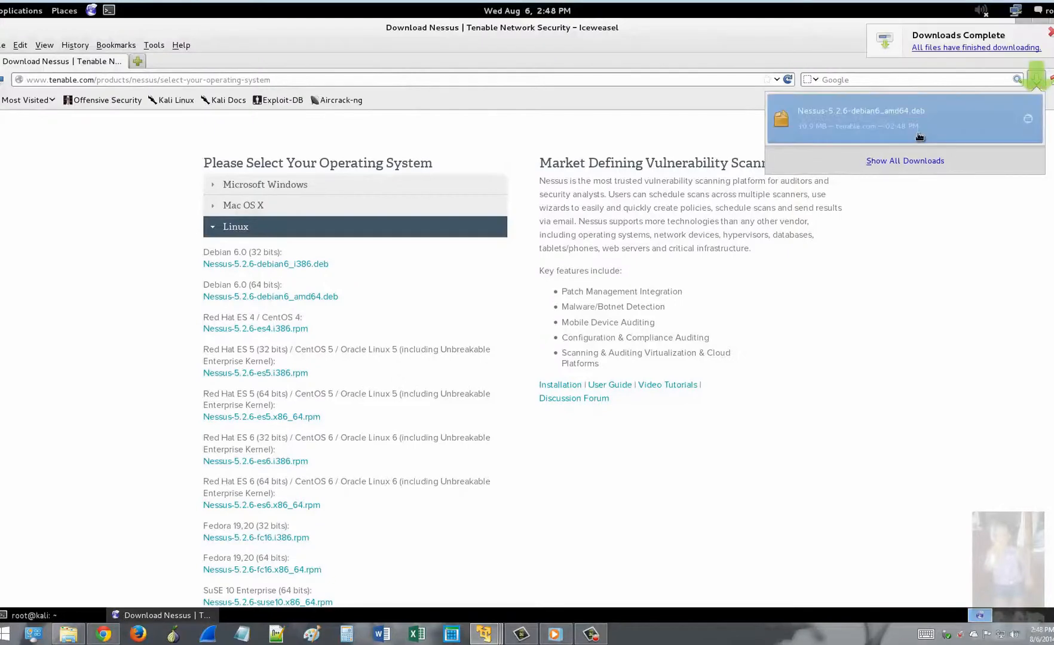
left_click(1028, 118)
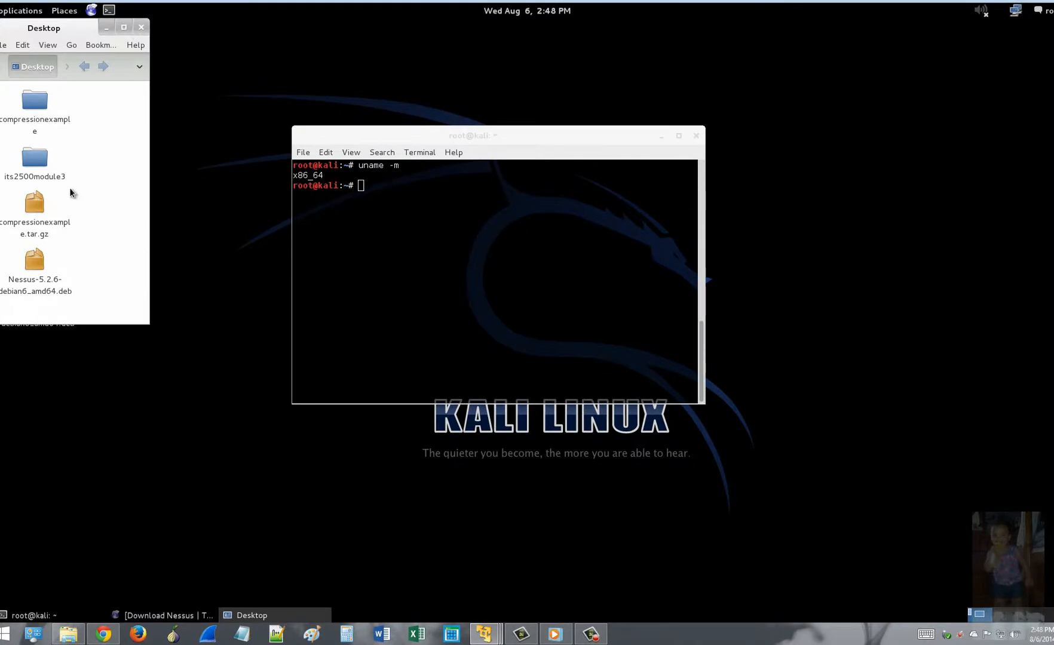
Step: Install Nessus-5.2.6-debian6_amd64.deb from the Desktop with dpkg -i
left_click(61, 277)
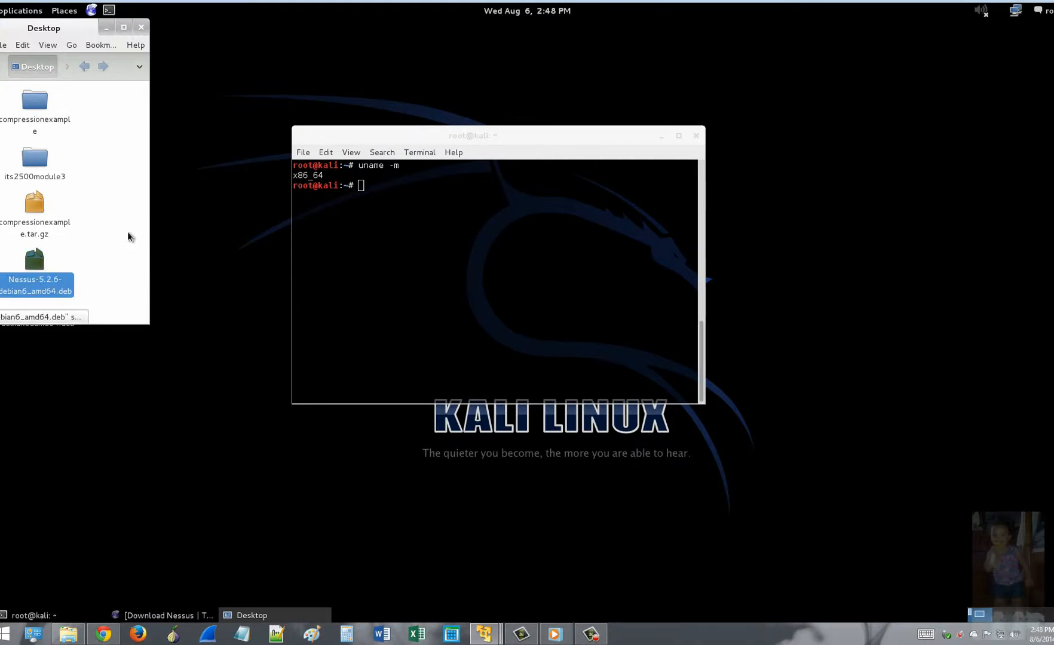
left_click(418, 185)
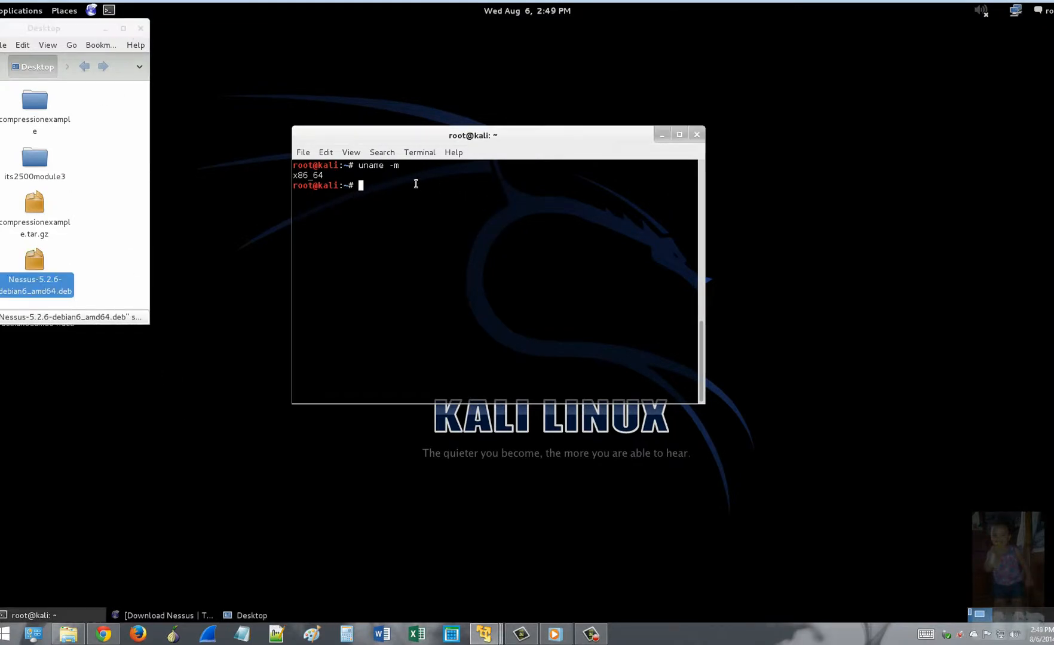
type("cd Desktop")
key("Return")
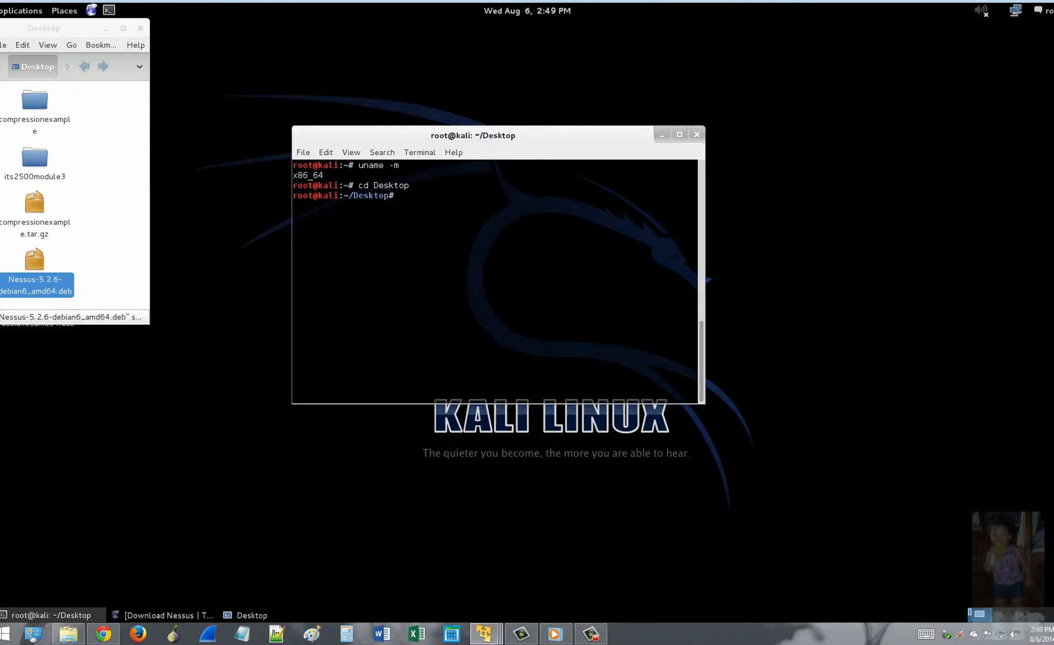
type("dpkg -i Ness")
key("Tab")
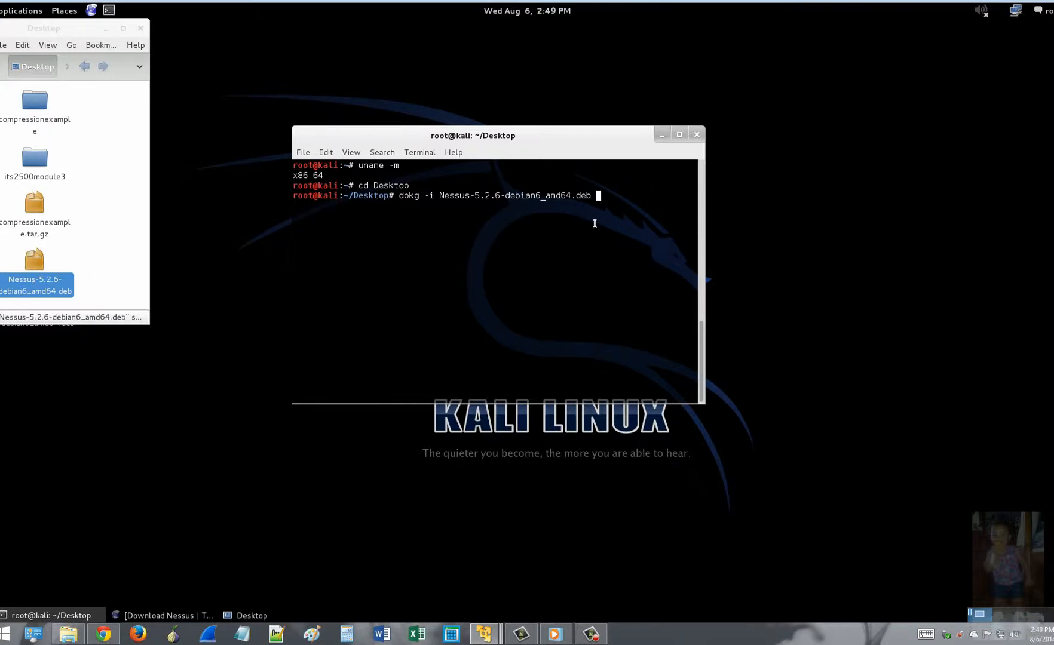
key("Return")
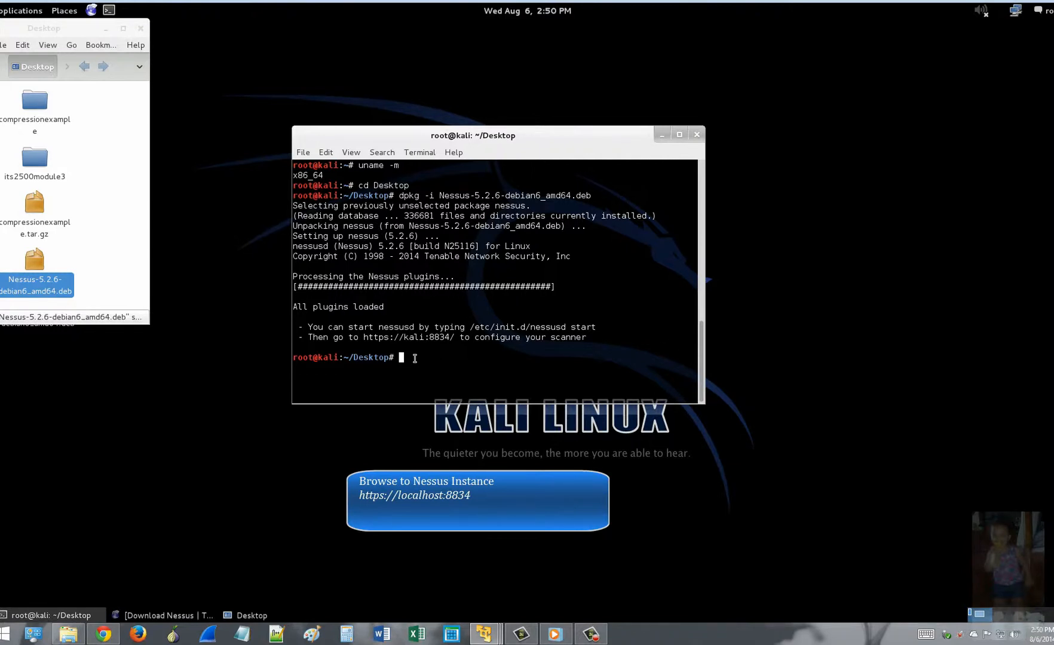
Step: Start the Nessus scanner with 'service nessusd start' and return to the browser
type("service nessu")
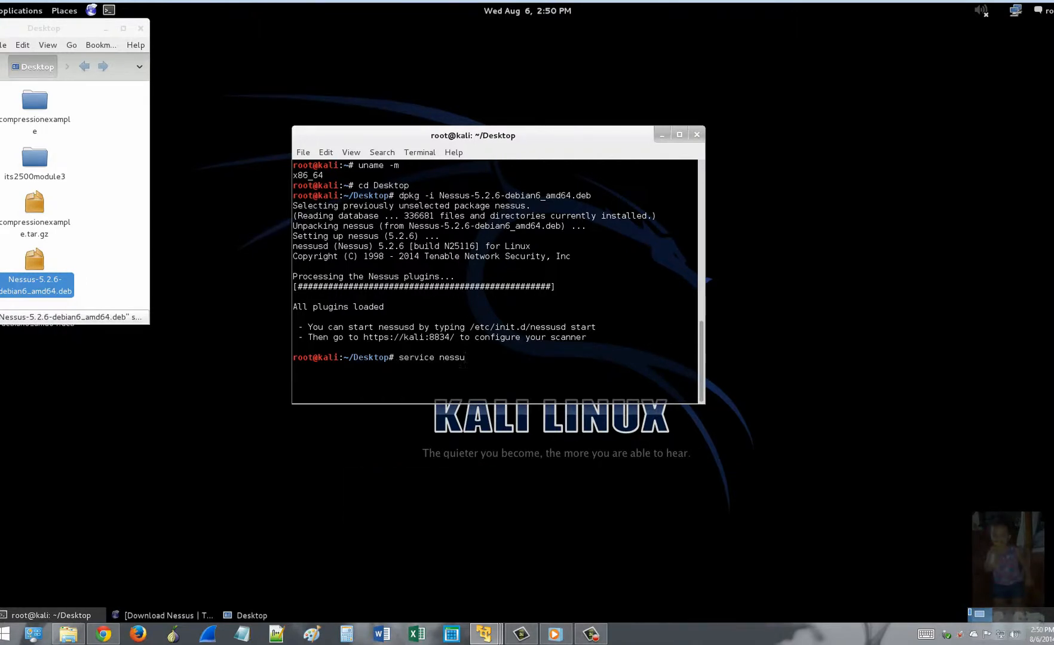
type("sd statrt")
key("BackSpace")
key("BackSpace")
key("BackSpace")
type("rt")
key("Return")
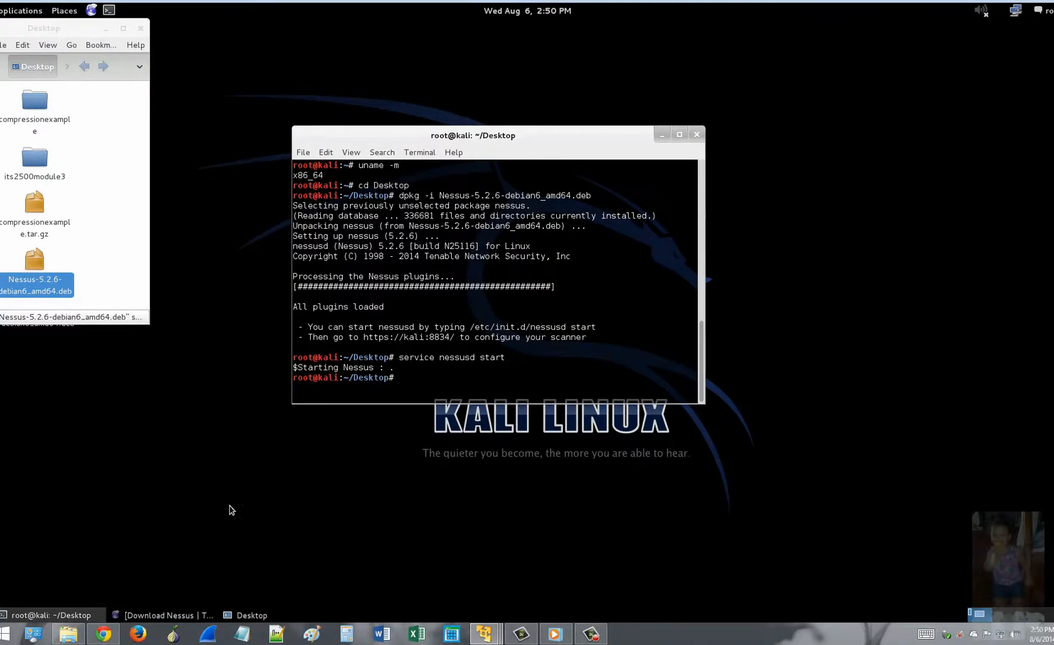
left_click(144, 615)
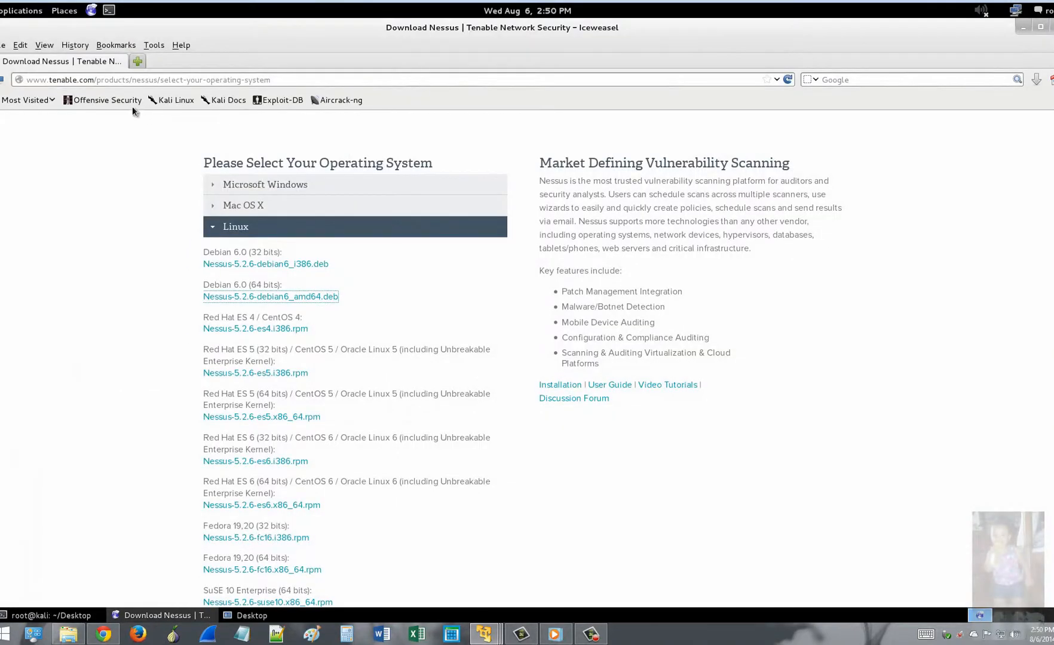
left_click(158, 80)
type("http")
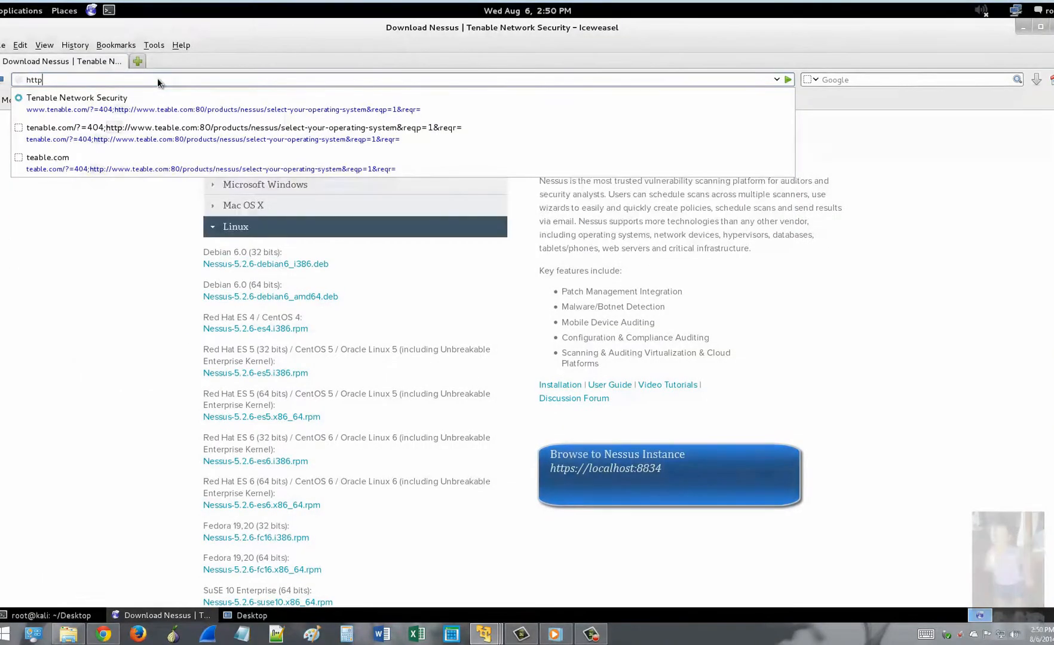
type("s://")
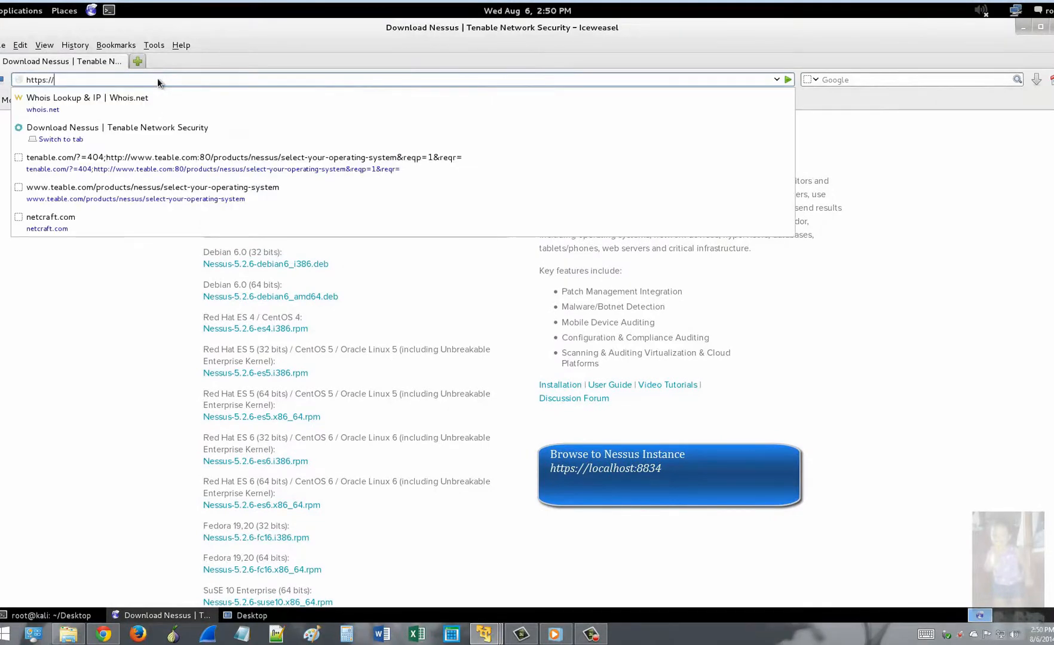
type("localhost")
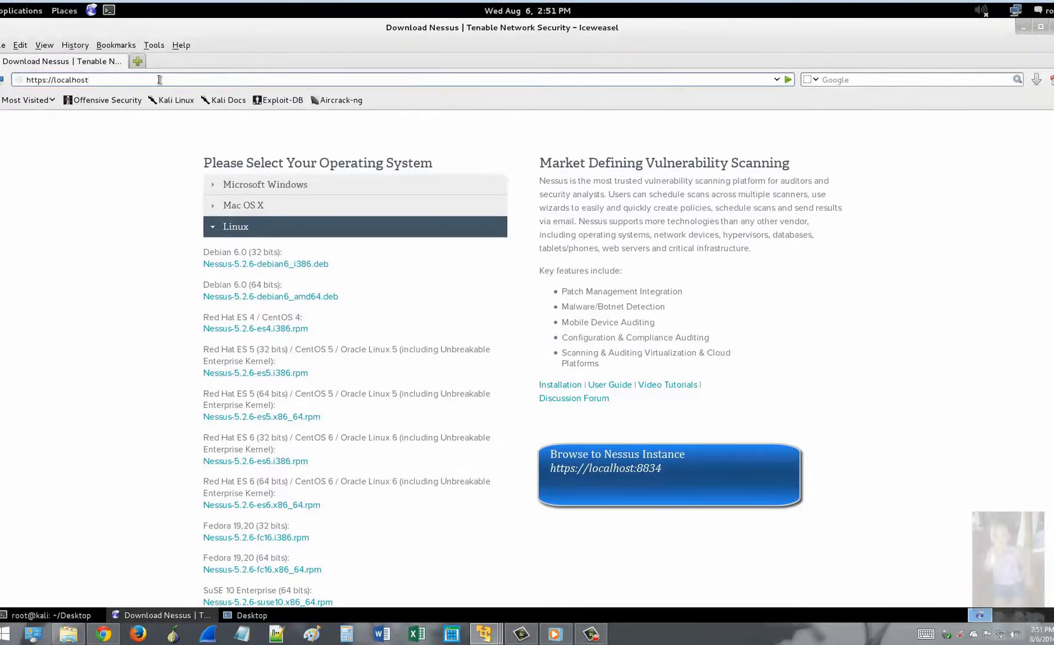
type(":8834")
key("Return")
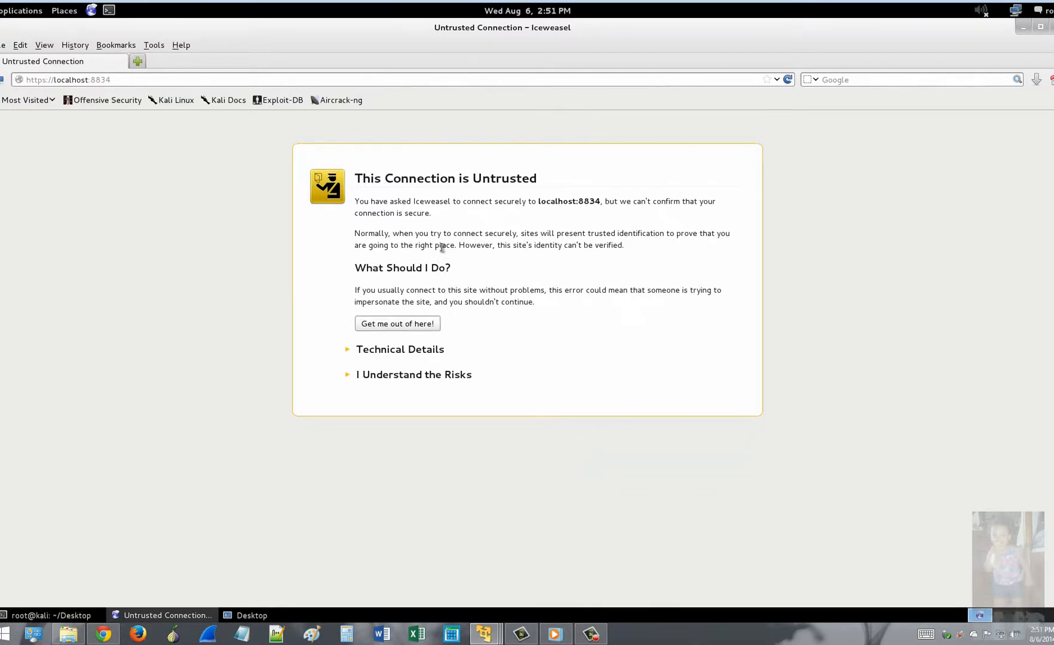
left_click(431, 375)
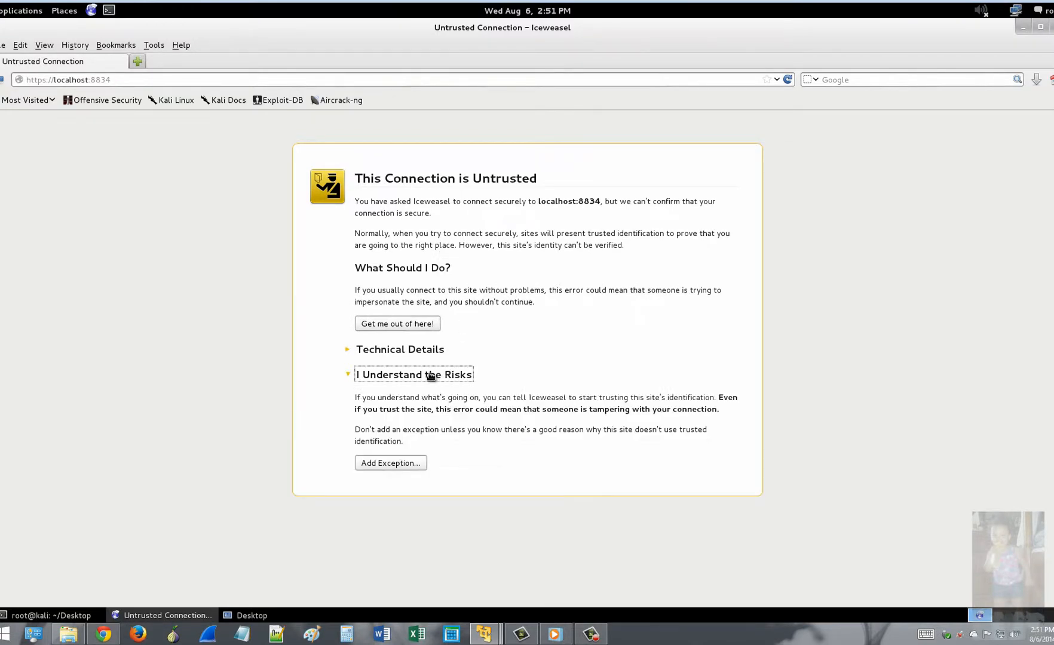
left_click(398, 463)
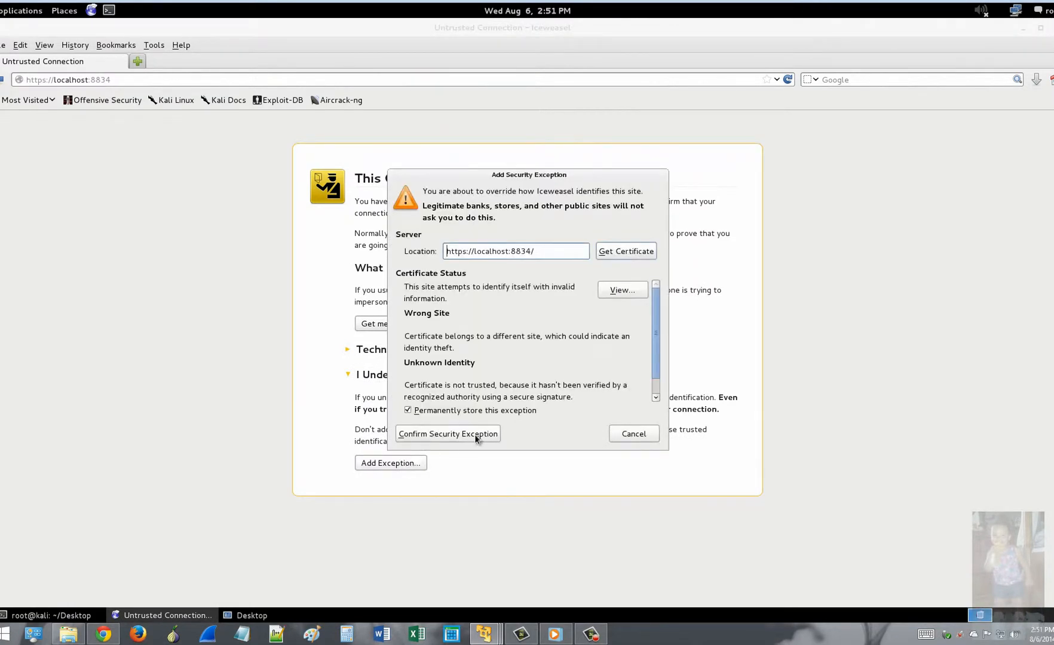
left_click(444, 433)
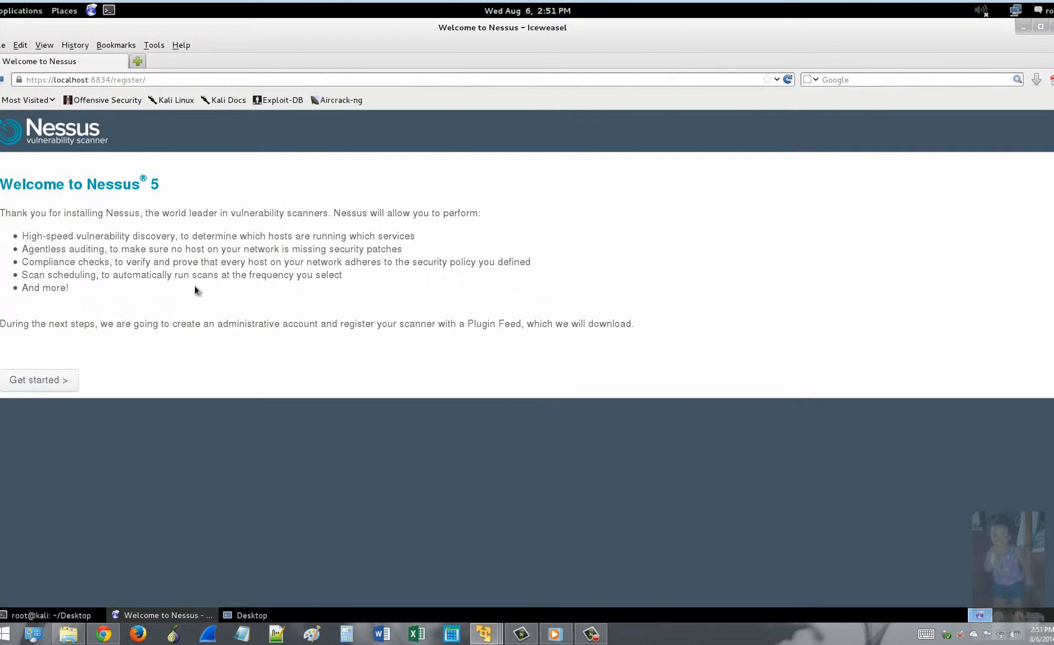
Step: Create the Nessus admin account with login 'root' and a confirmed password
left_click(44, 380)
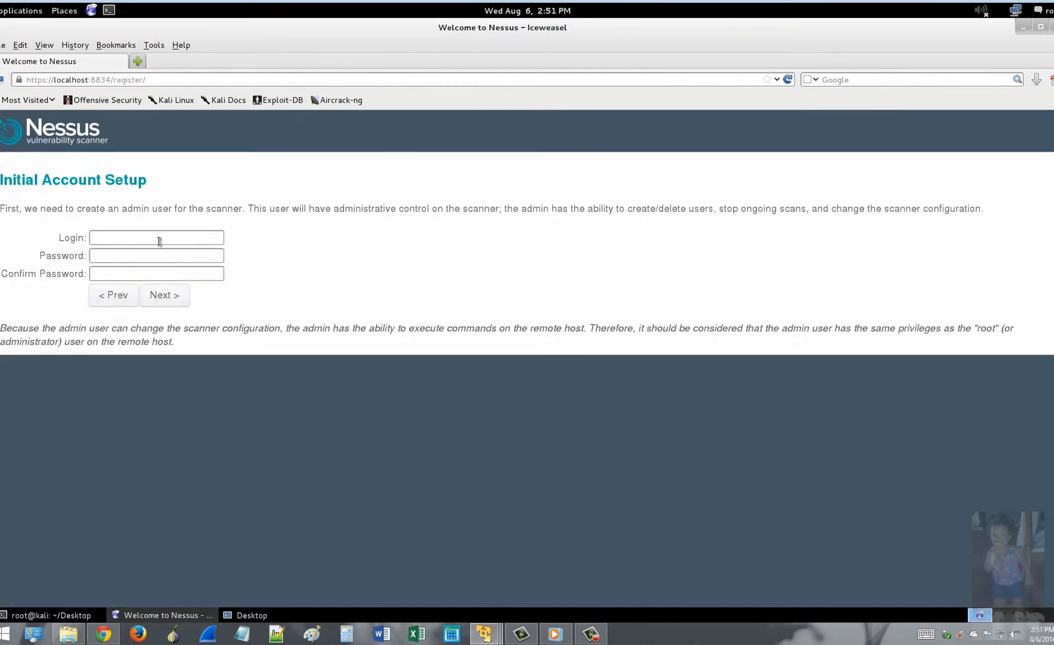
left_click(179, 239)
type("root")
key("Tab")
type("toor")
key("Tab")
type("toor")
left_click(166, 295)
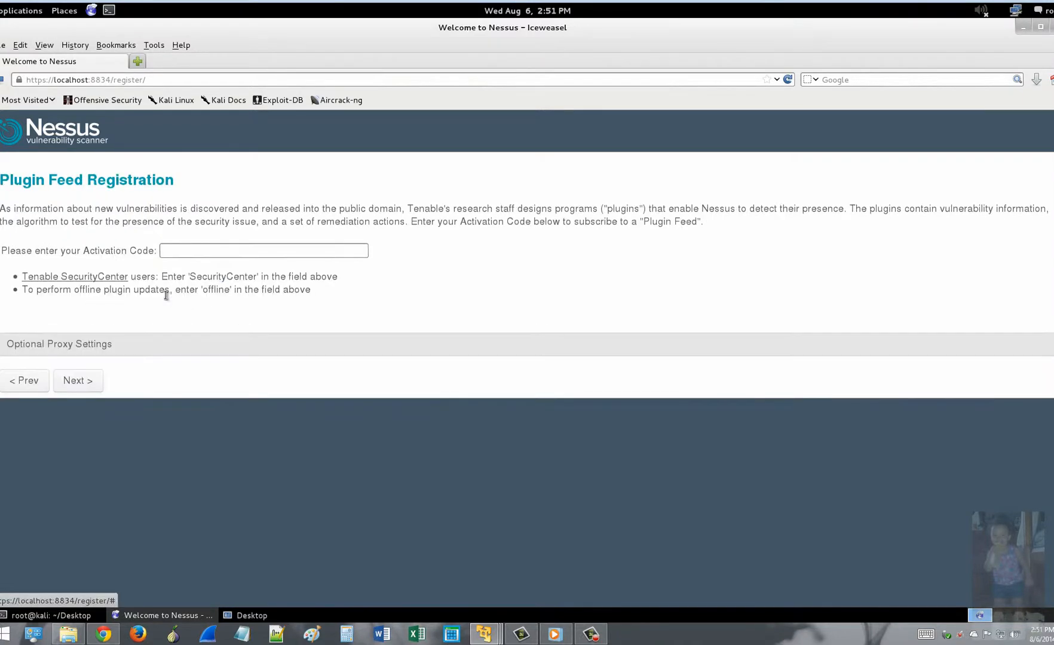
left_click(212, 255)
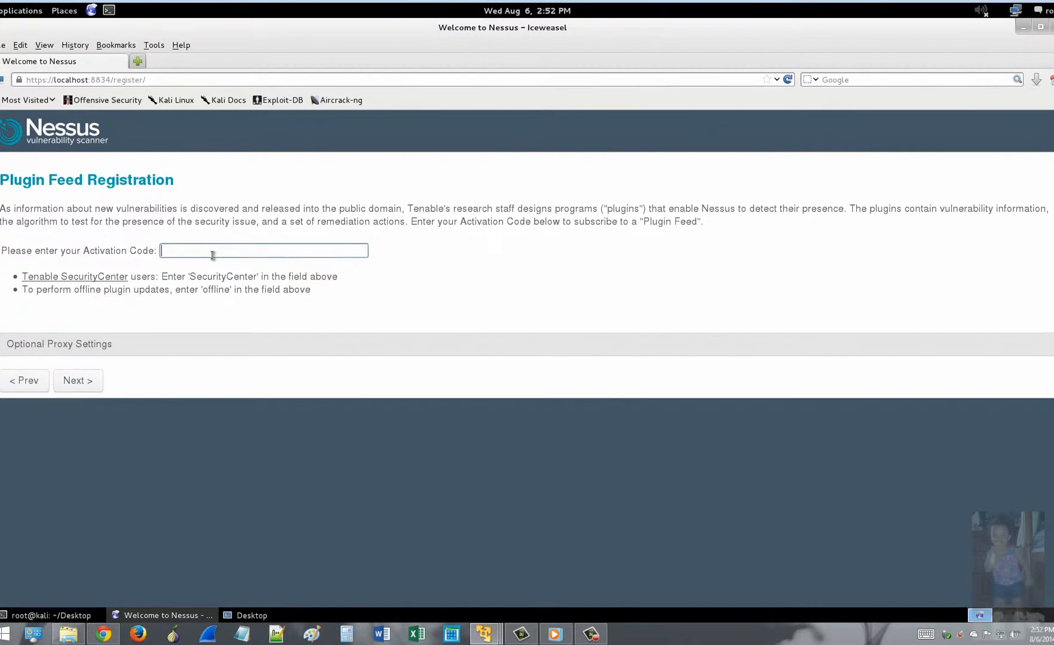
left_click(141, 61)
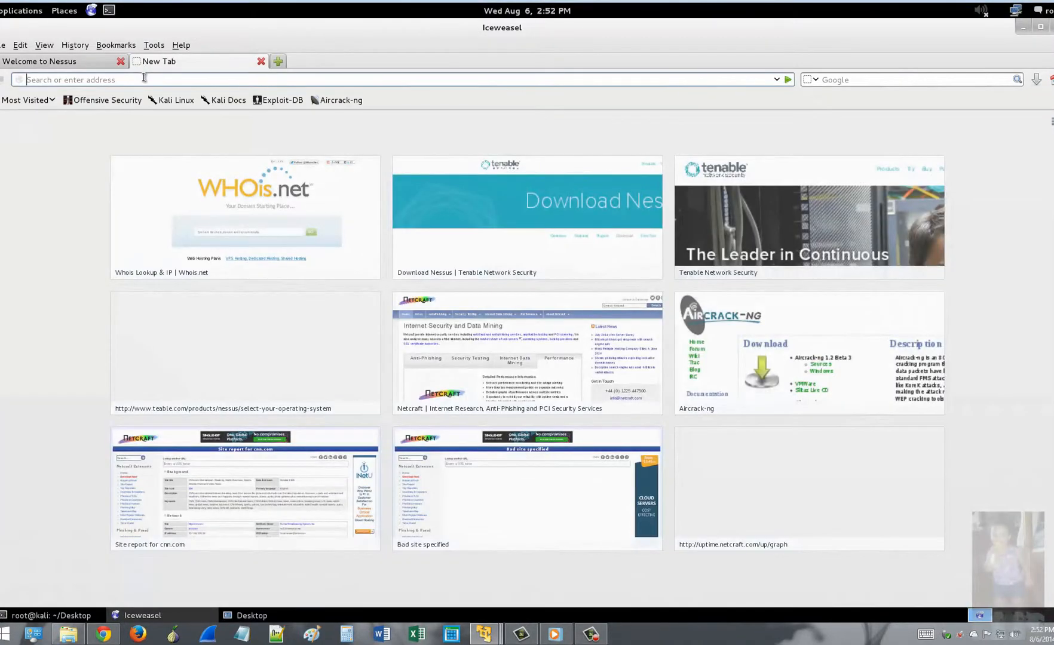
Step: Load the Nessus Home registration page at tenable.com/products/nessus-home
type("http")
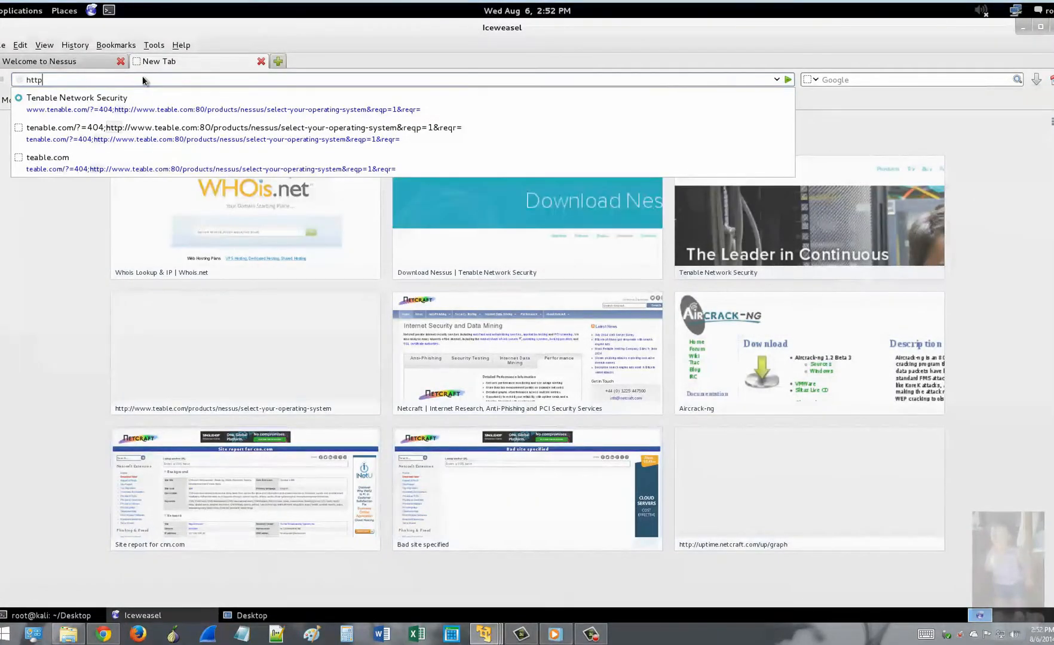
type("://")
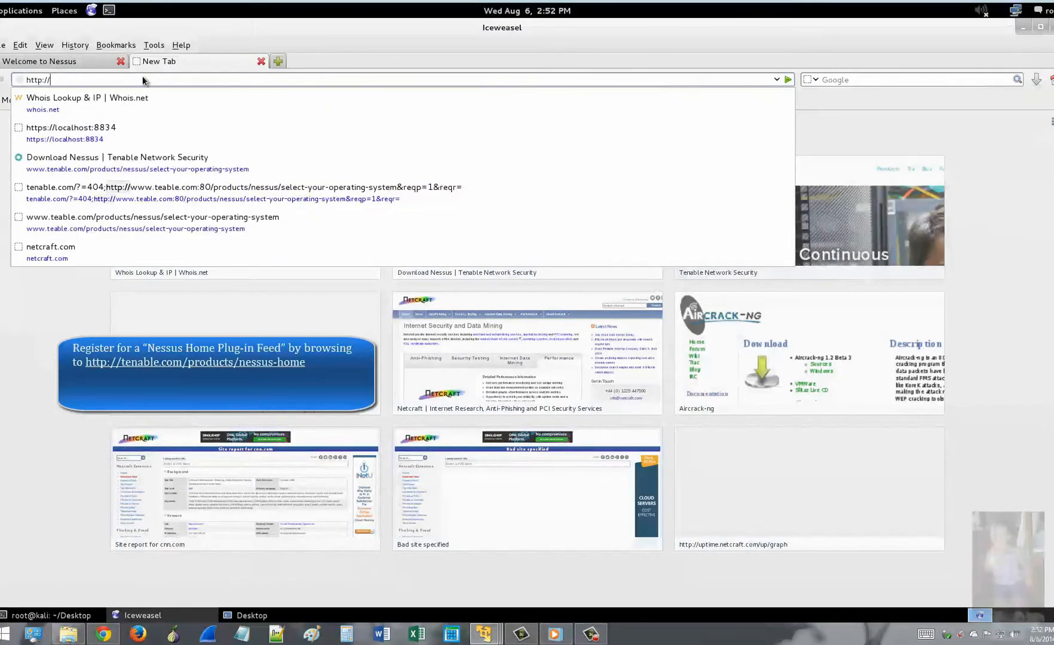
type("tenable")
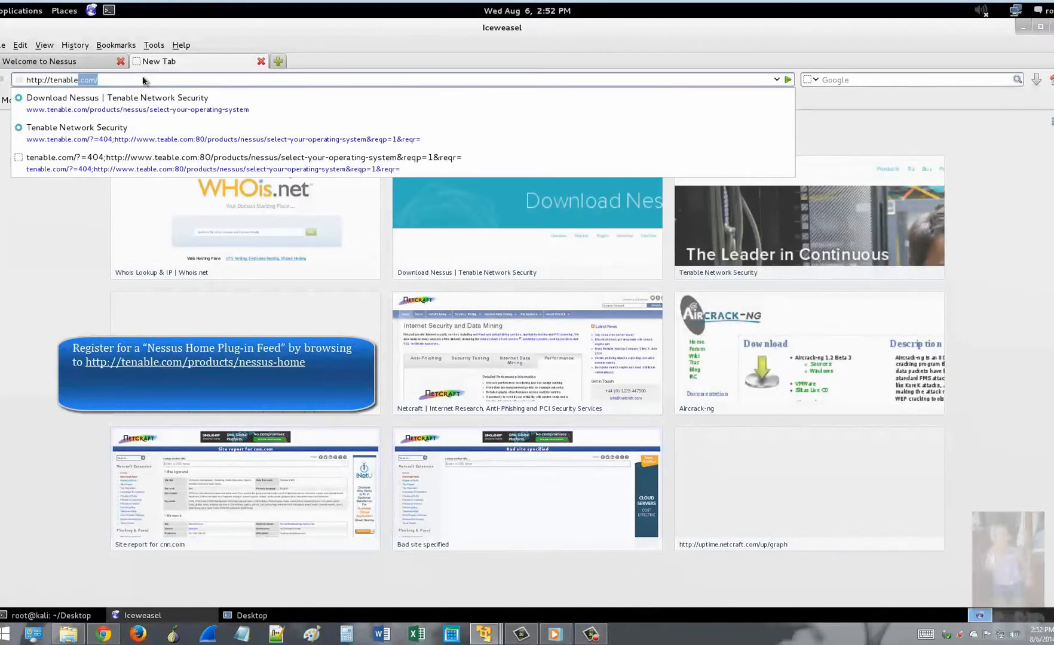
type(".com/")
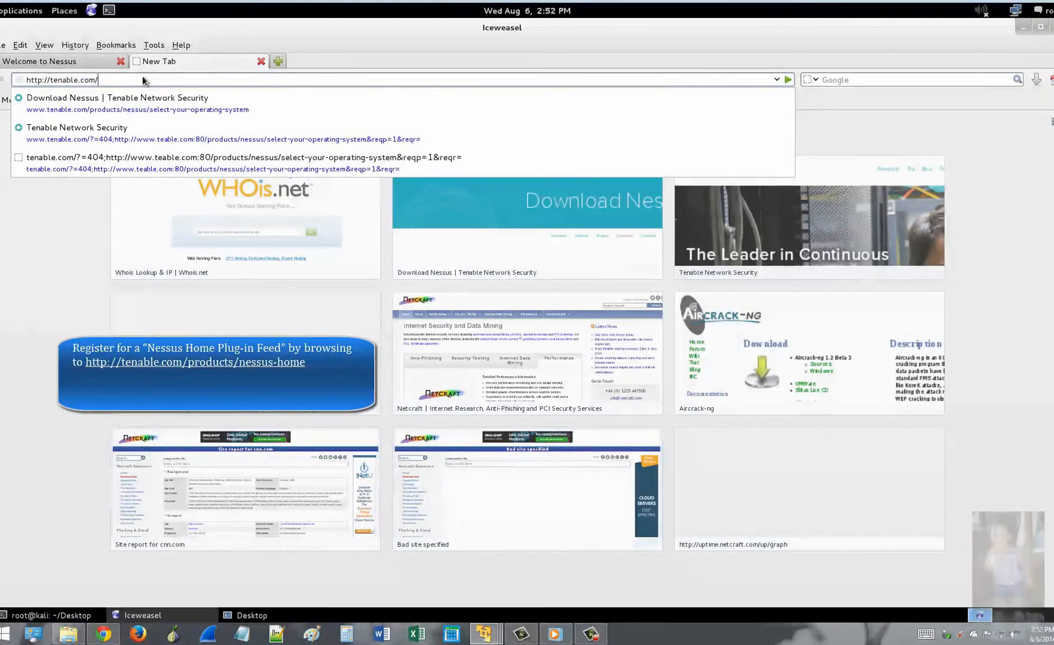
type("products")
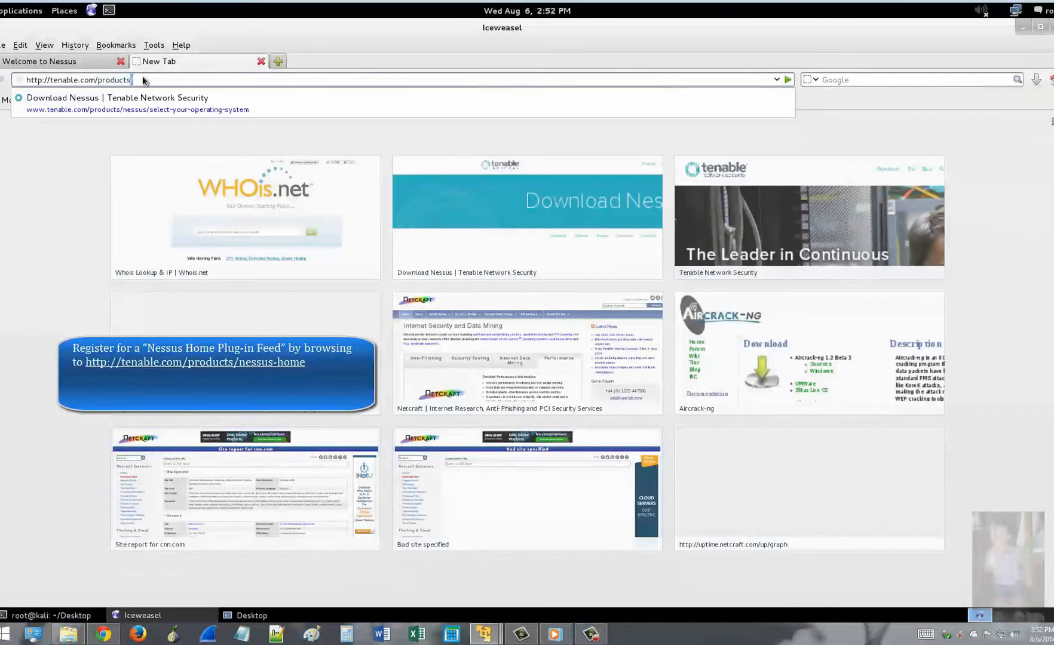
type("/")
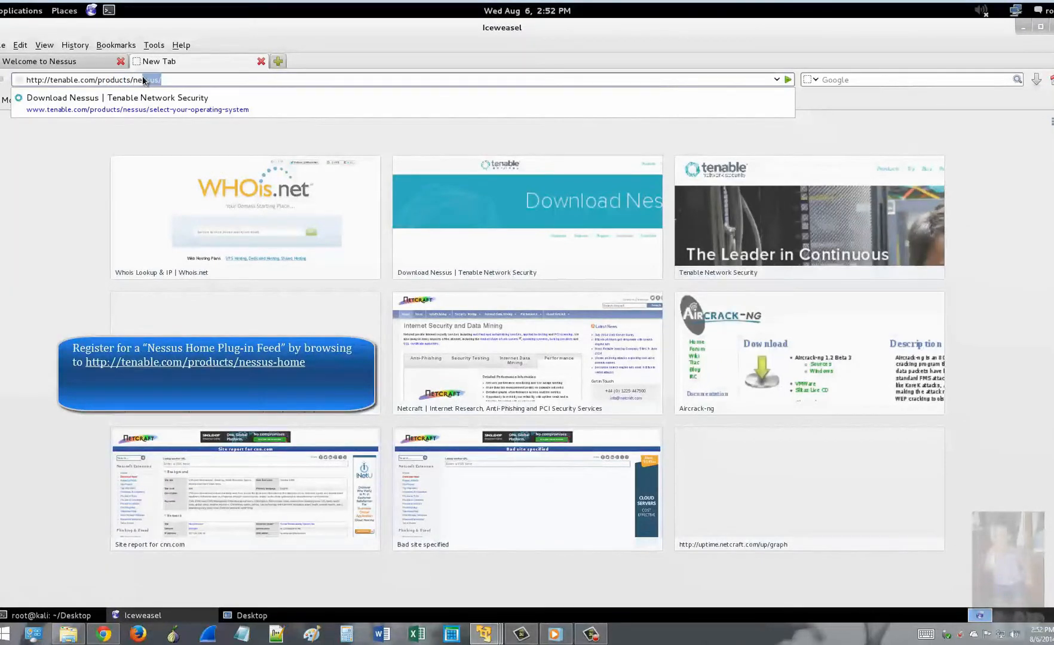
type("nessus-home")
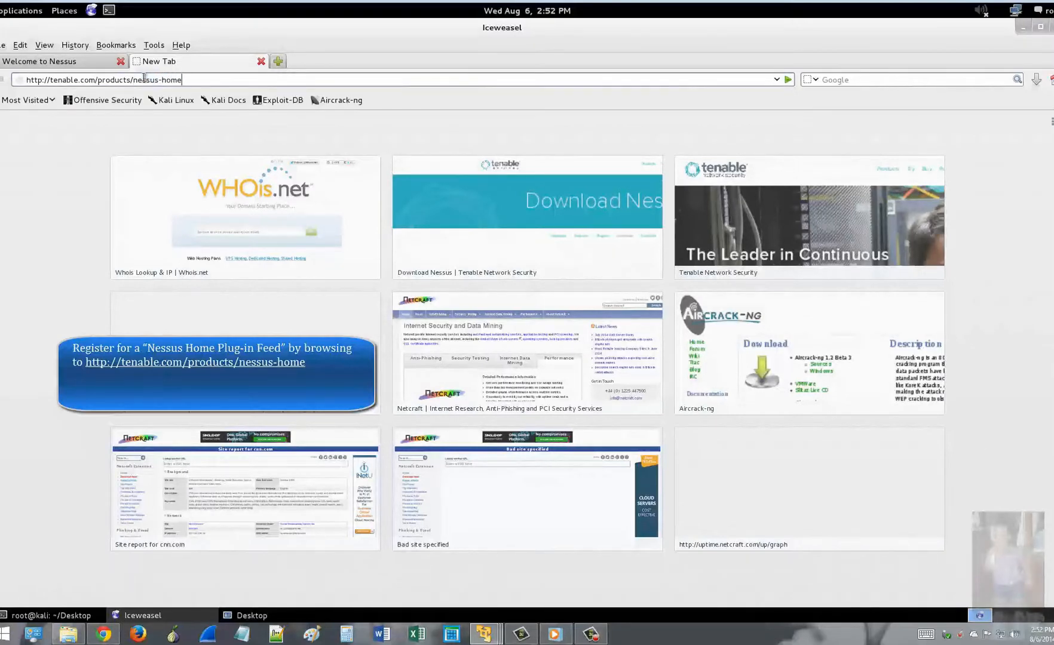
key("Return")
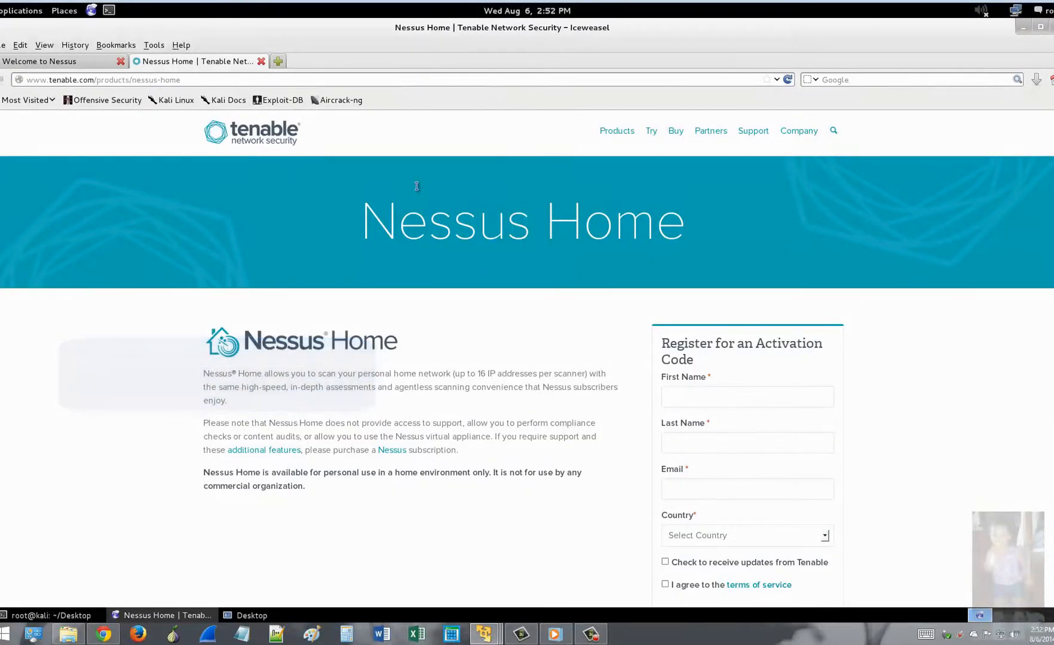
scroll(599, 378, "down", 2)
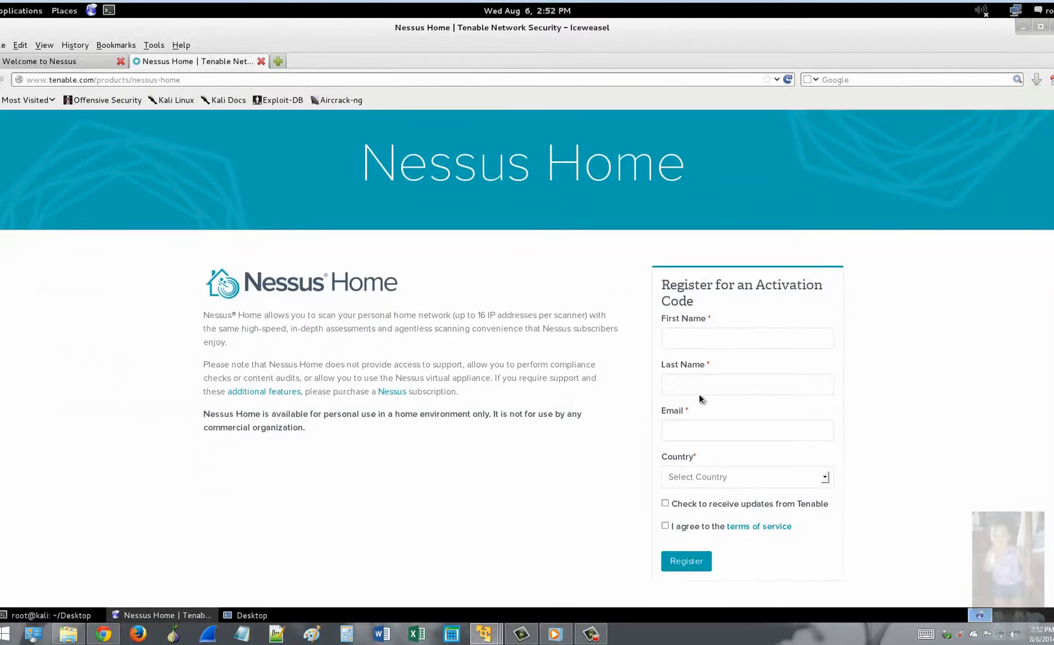
scroll(756, 299, "down", 1)
Step: Enter the registrant's name, agree to the terms of service and submit the registration
left_click(741, 300)
type("James")
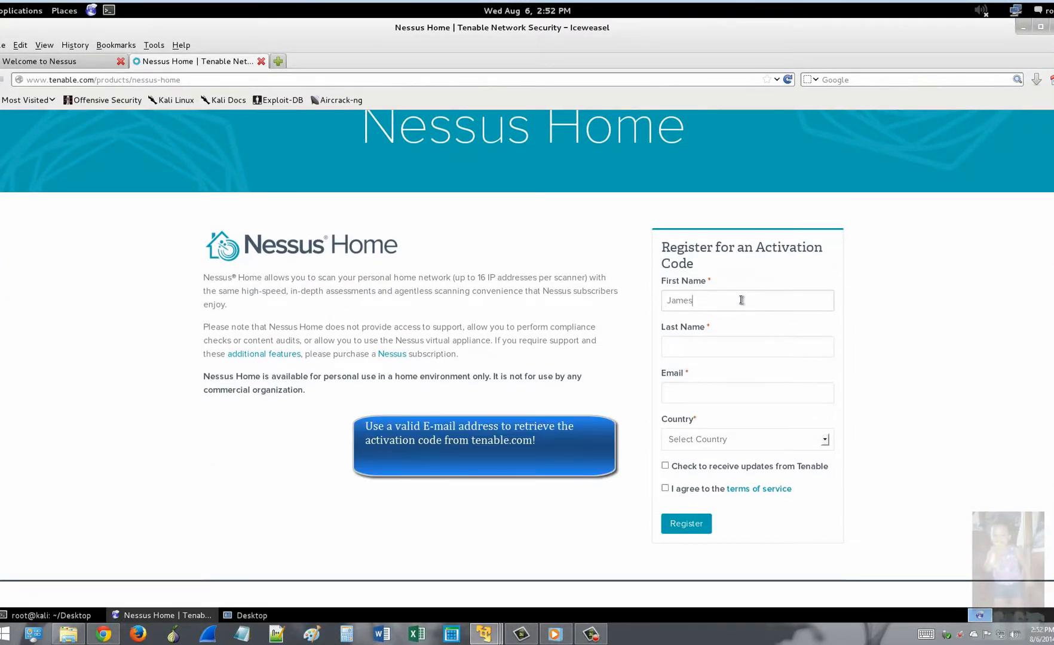
key("Tab")
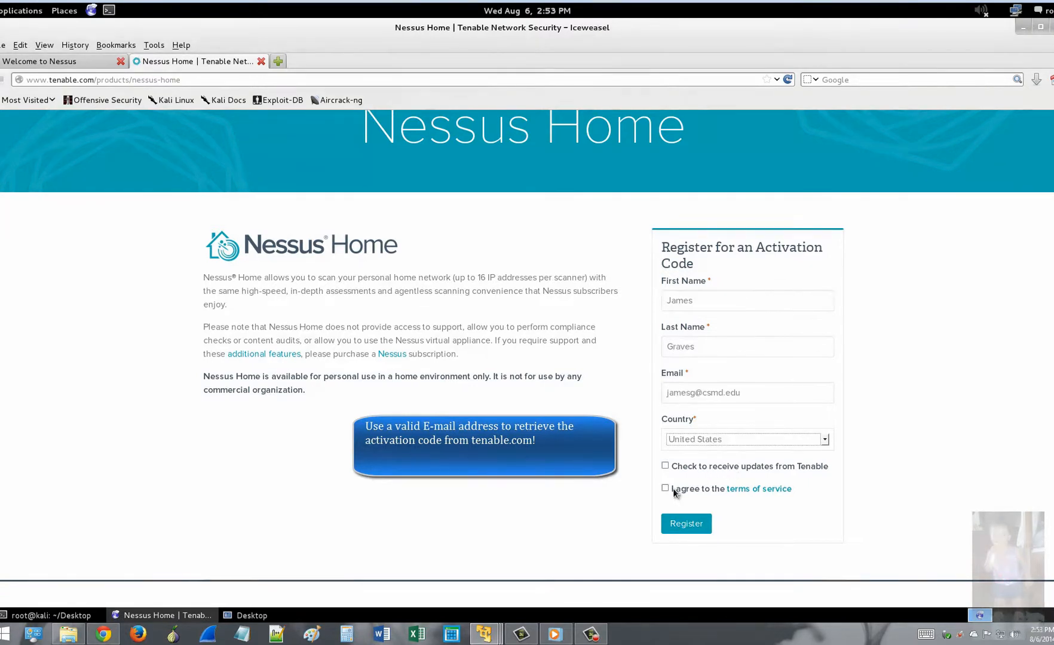
left_click(667, 488)
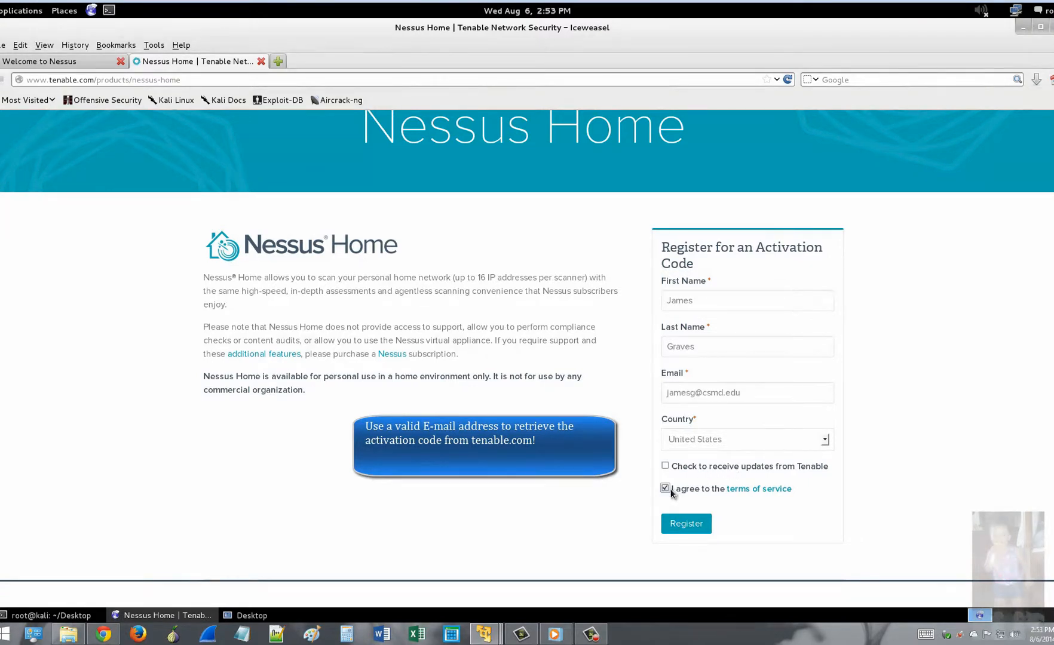
left_click(686, 525)
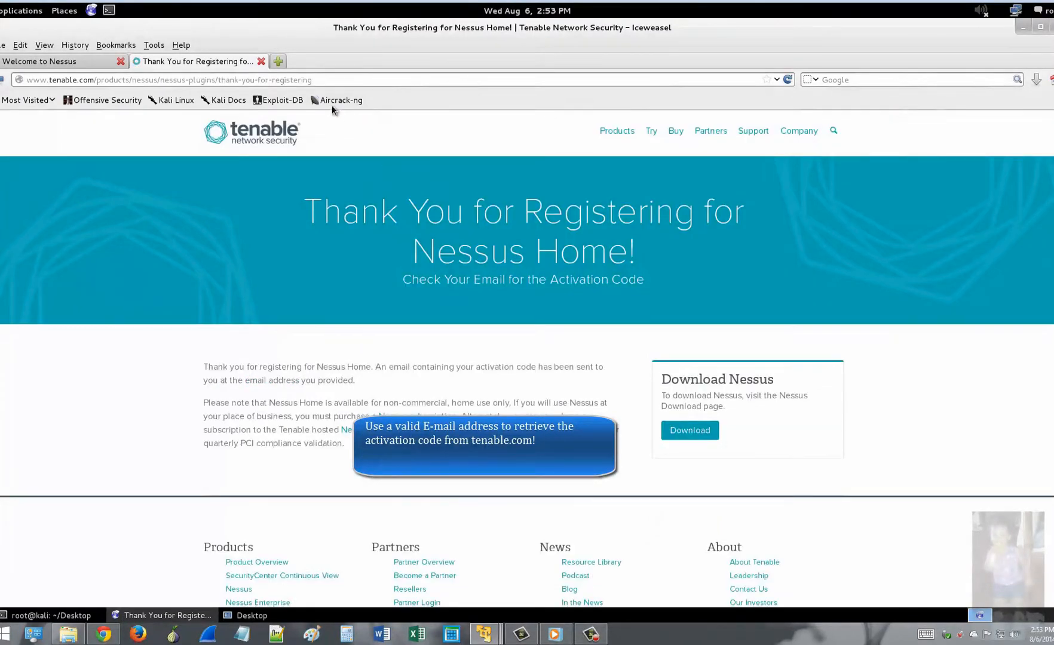
left_click(277, 62)
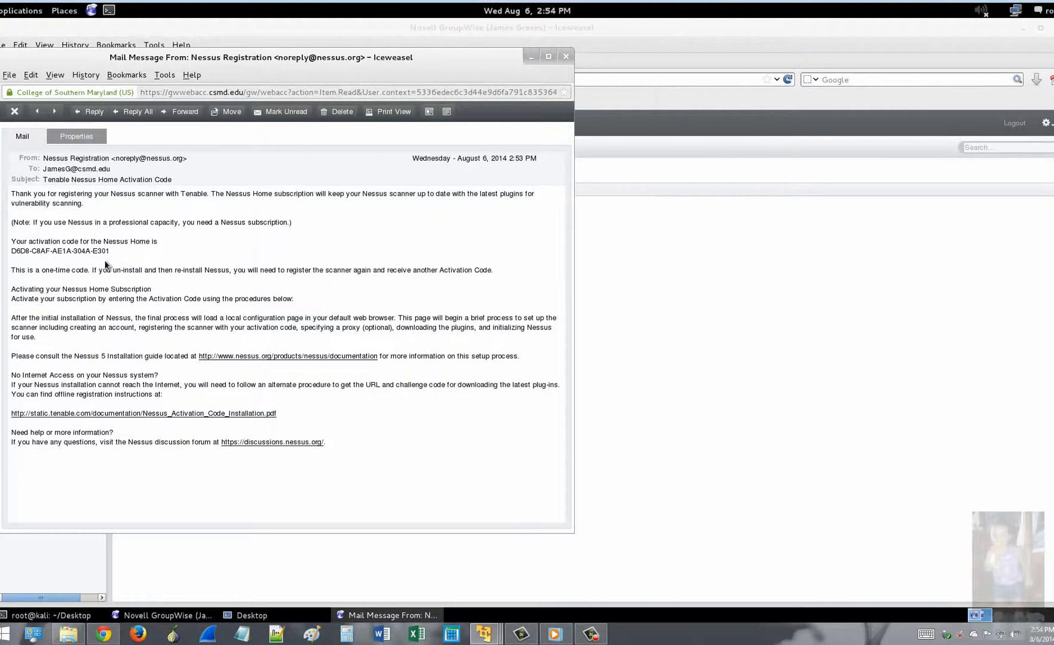
Step: Copy the activation code from the Tenable e-mail and switch to the Nessus registration tab
left_click_drag(111, 251, 13, 253)
right_click(18, 253)
left_click(51, 263)
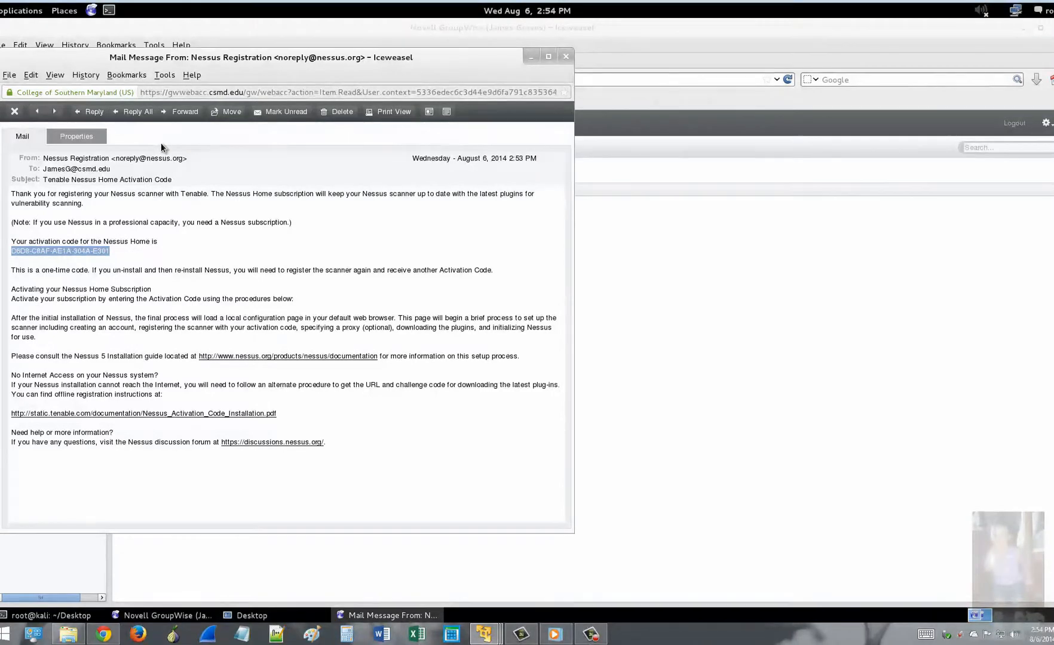
left_click_drag(160, 62, 159, 87)
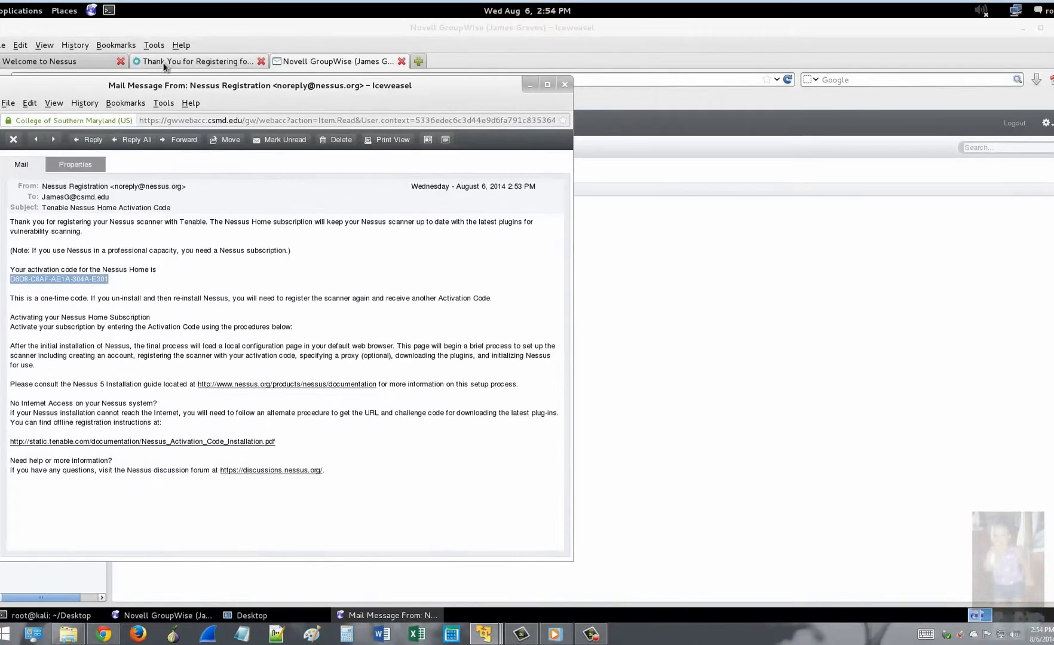
left_click(101, 62)
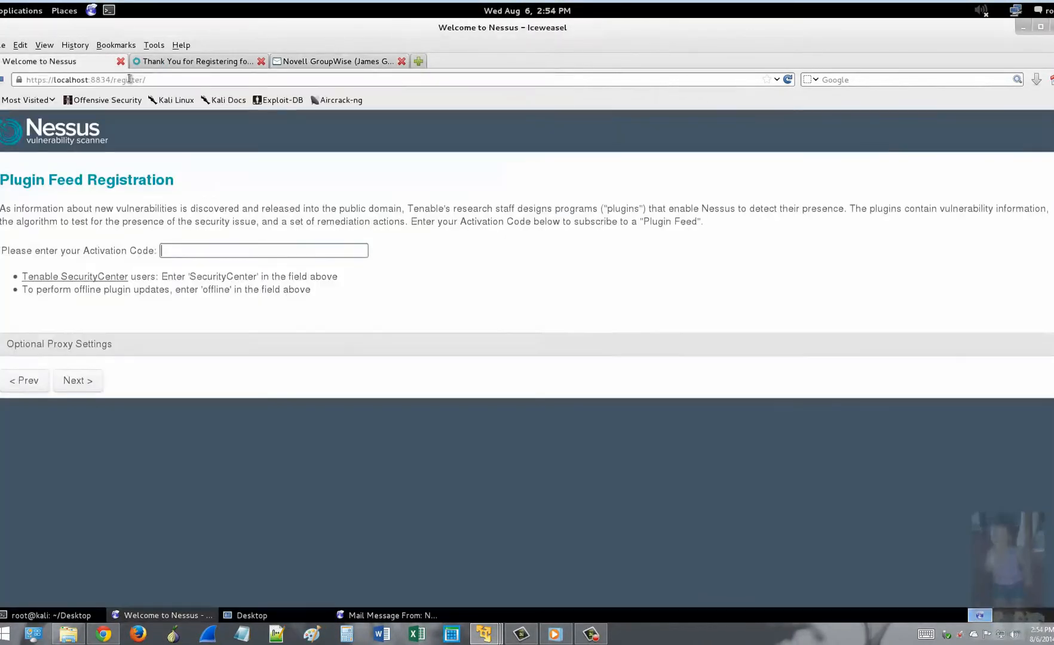
Step: Paste the activation code to register the scanner, then download the Nessus plugins
left_click(402, 60)
right_click(228, 252)
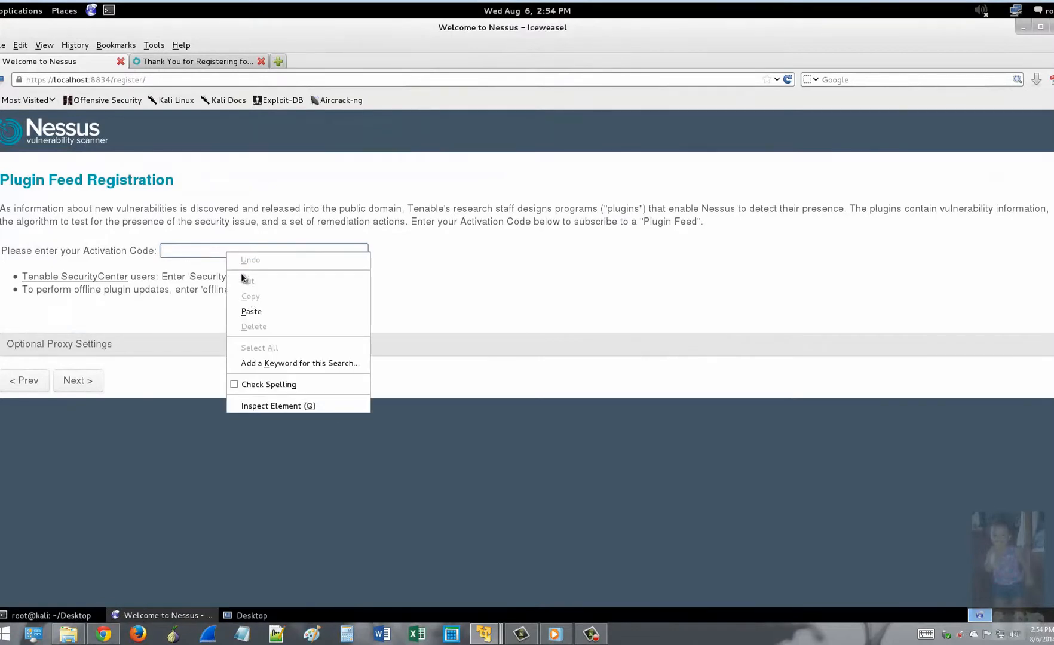
left_click(259, 312)
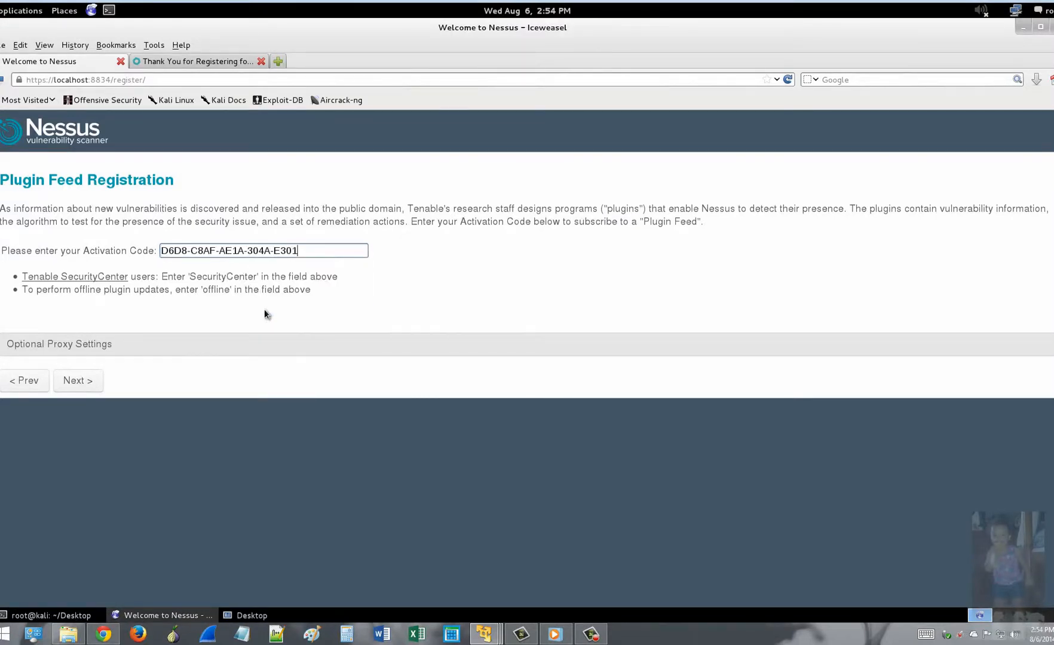
left_click(76, 380)
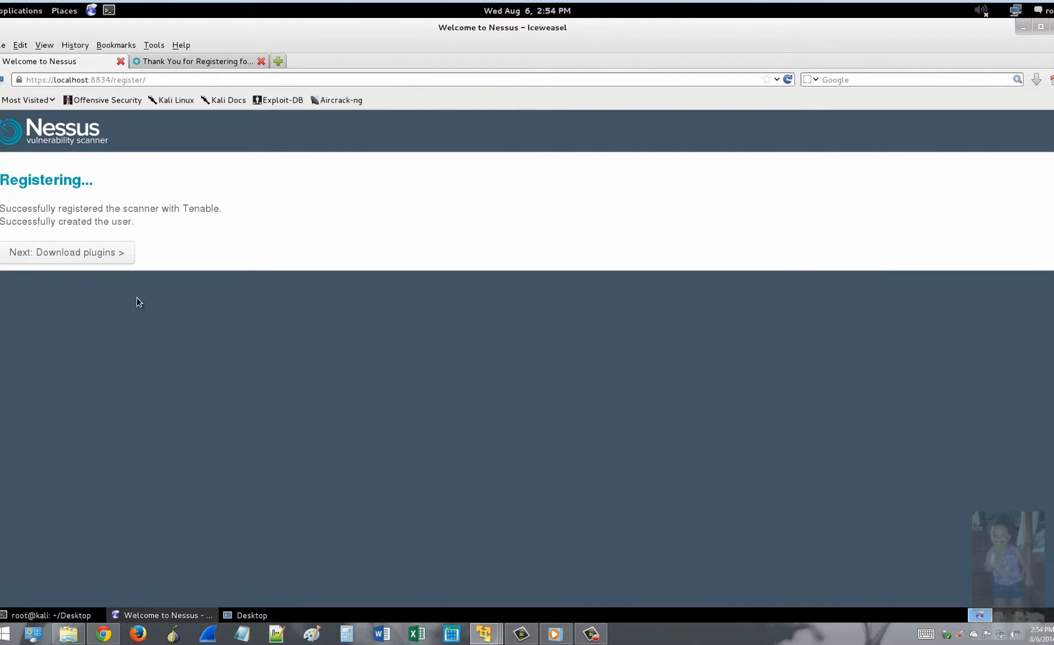
left_click(96, 252)
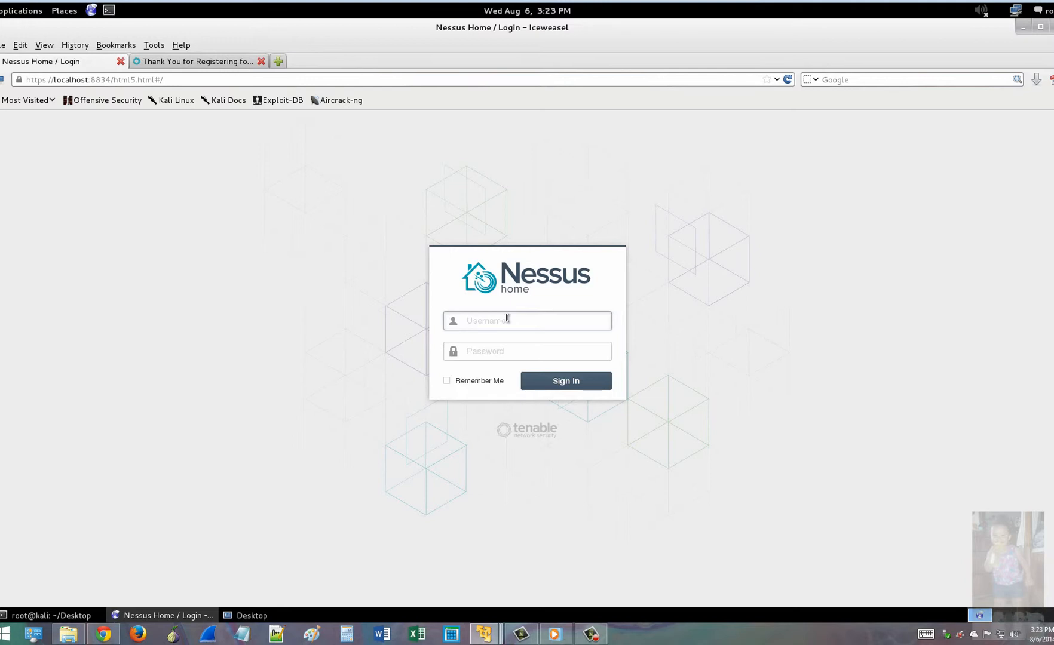
Step: Sign in to Nessus Home as root with the account password
type("root")
key("Tab")
type("toor")
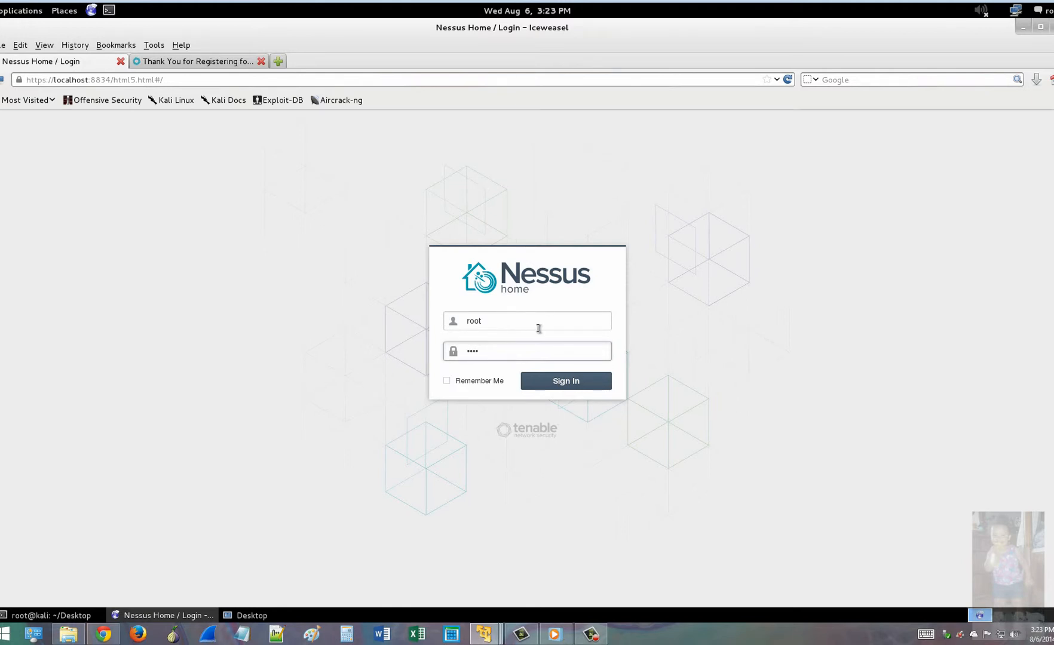
left_click(566, 382)
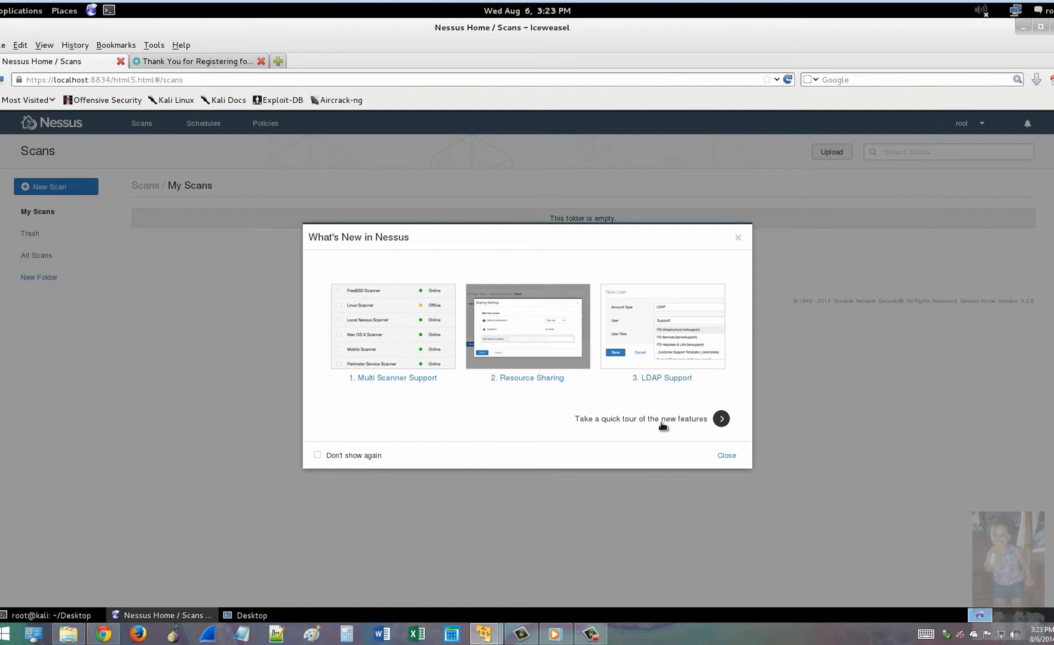
Step: Close the What's New notice and open Settings from the root user menu to view Overview
left_click(726, 456)
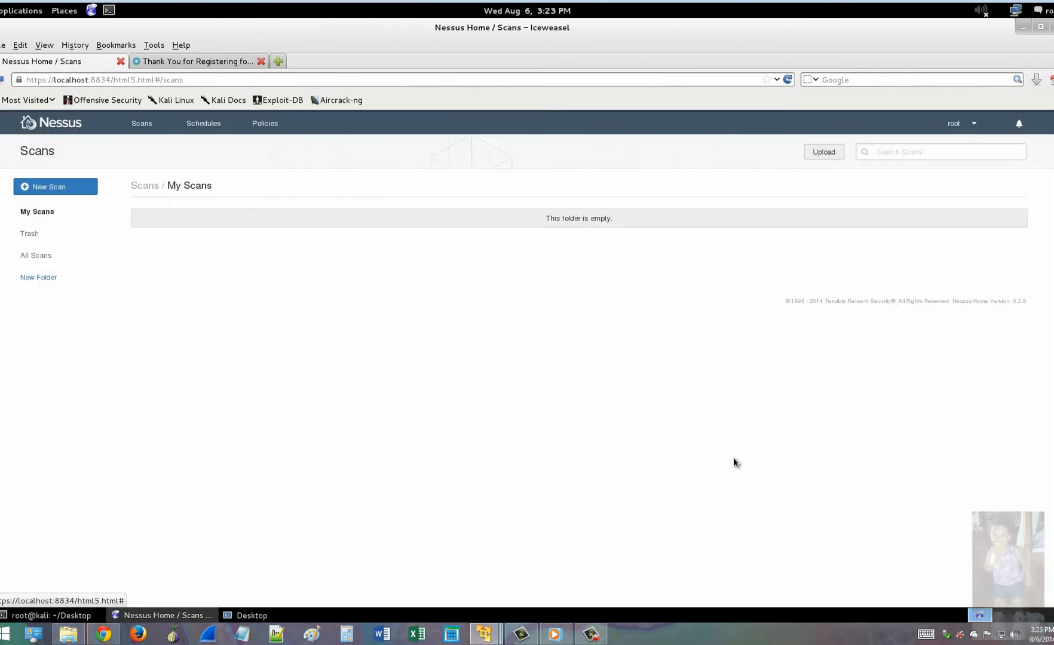
left_click(974, 124)
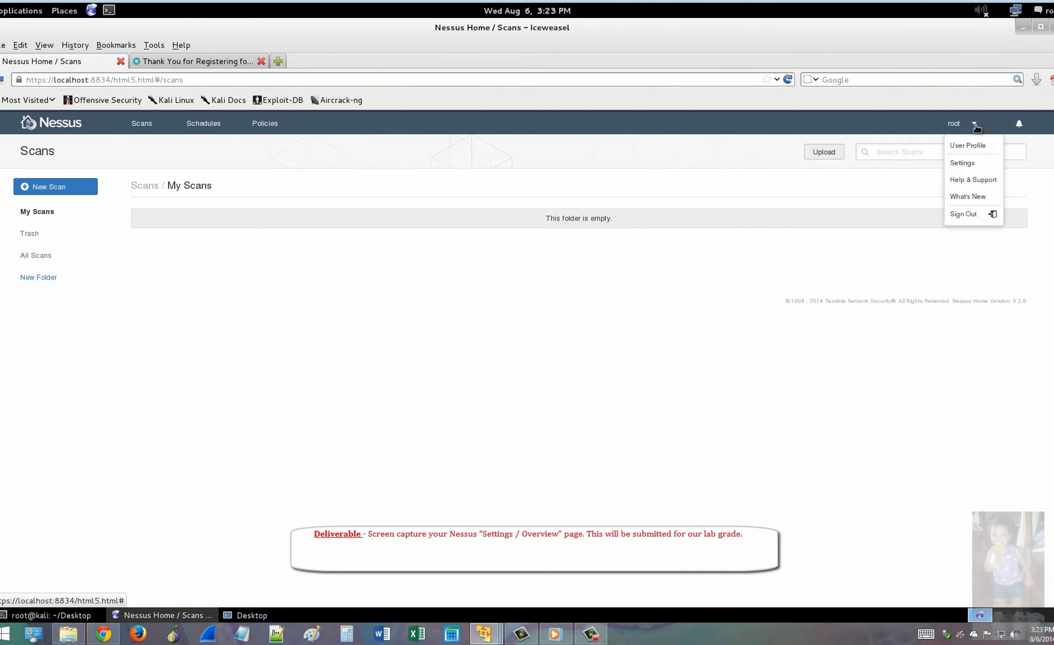
left_click(961, 163)
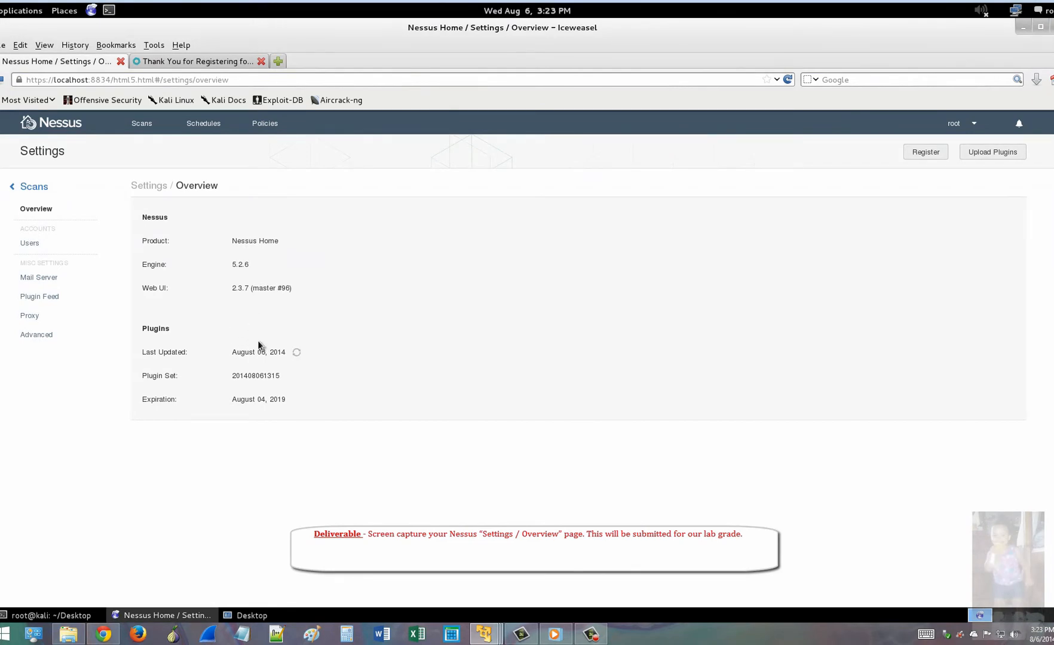